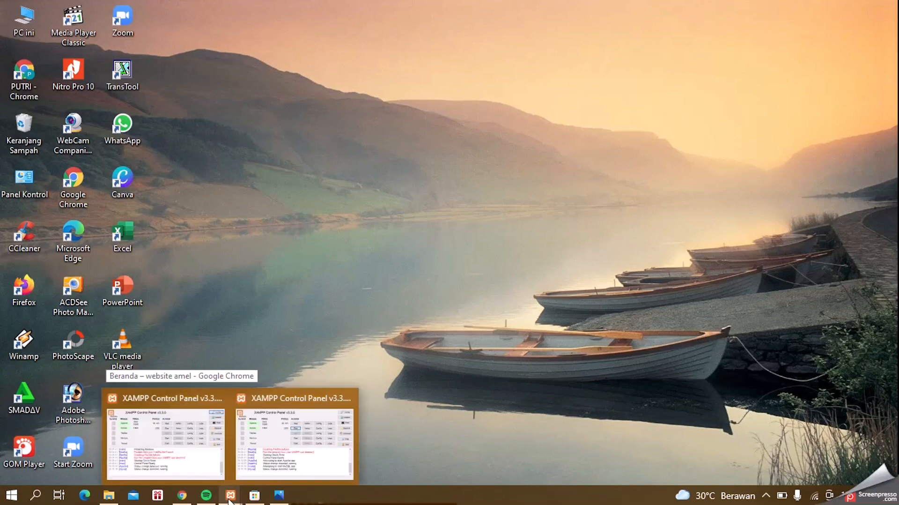
Check the Apache and MySQL module status in the XAMPP Control Panel and minimize its window.
{"action": "left_click", "coordinate": [252, 471]}
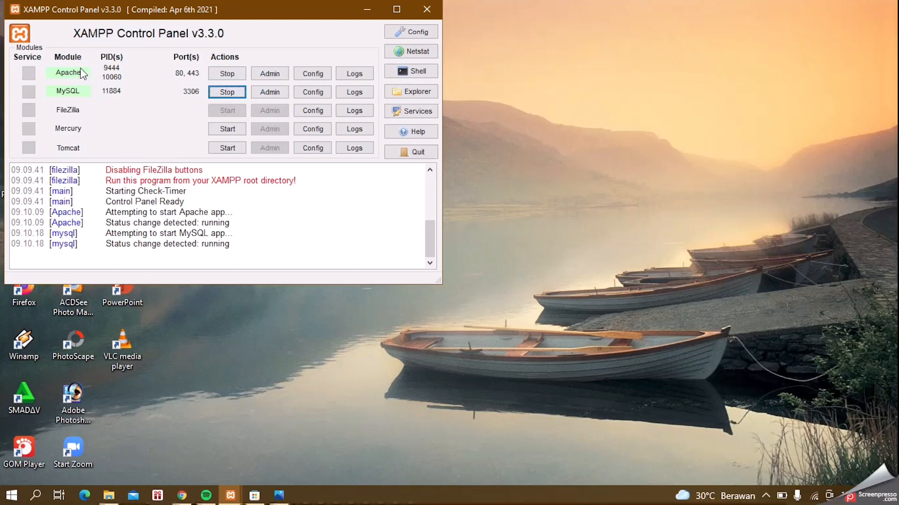
{"action": "left_click", "coordinate": [369, 10]}
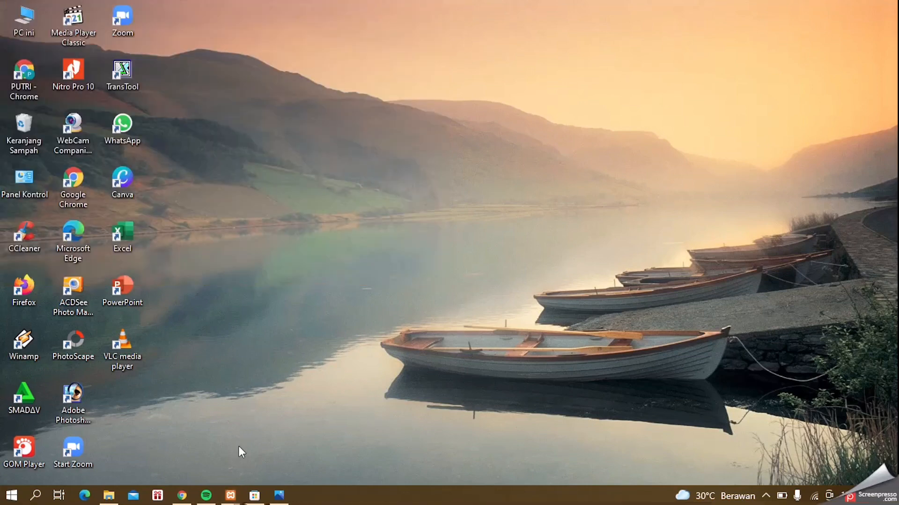
{"action": "mouse_move", "coordinate": [232, 500]}
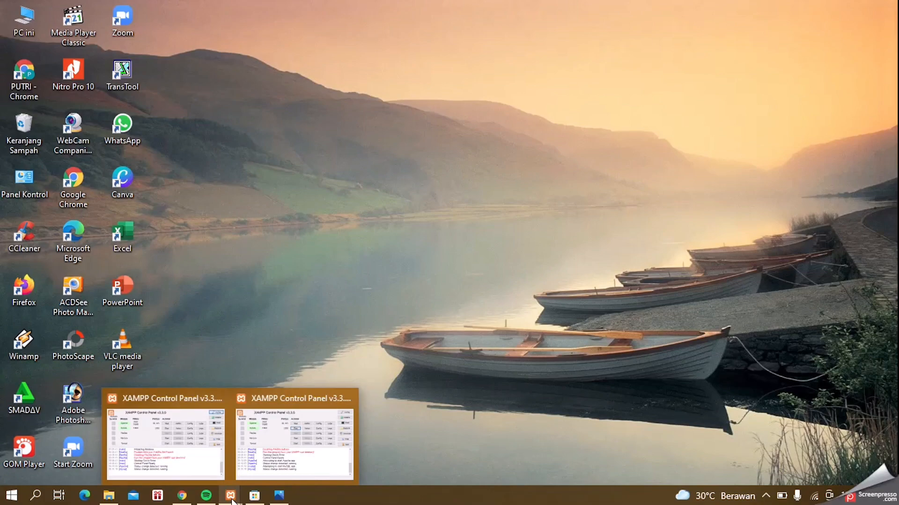
Switch to Chrome and examine the site's Beranda page, including its recent posts and category lists, returning to the page header.
{"action": "mouse_move", "coordinate": [182, 496]}
{"action": "left_click", "coordinate": [190, 444]}
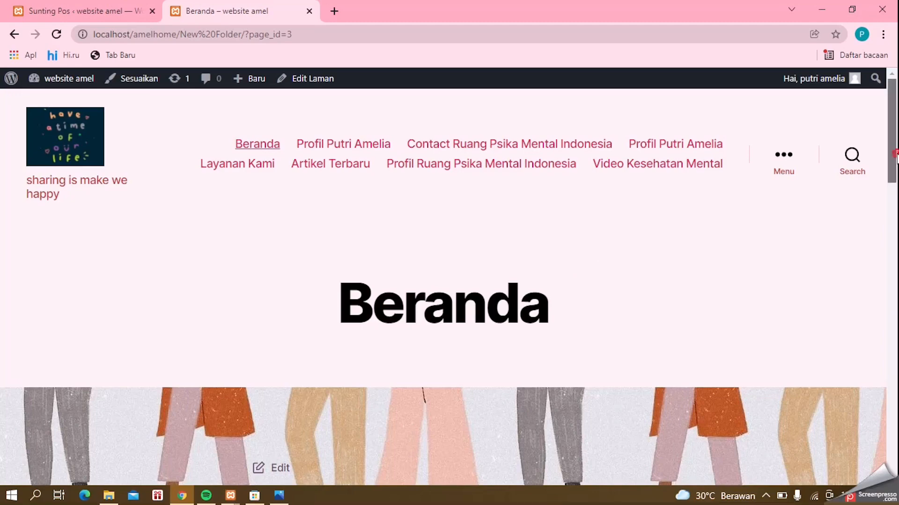
{"action": "left_click_drag", "start_coordinate": [896, 157], "coordinate": [895, 364]}
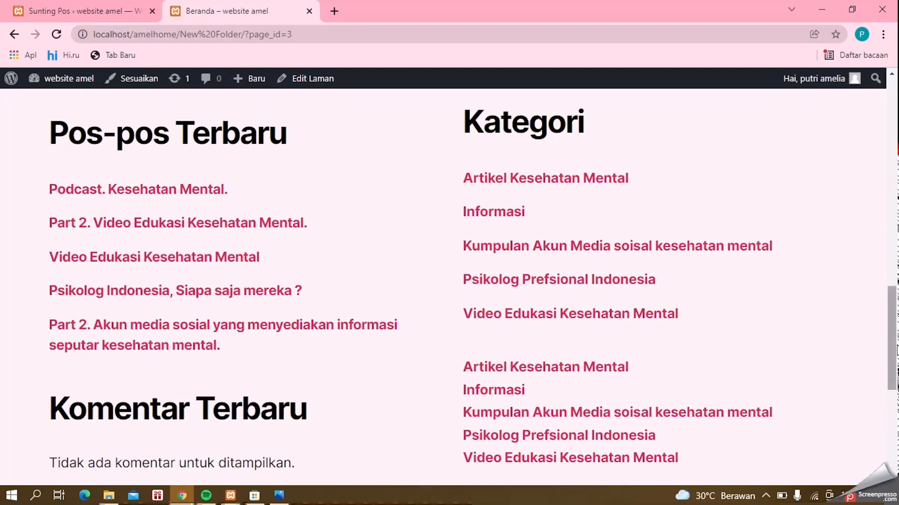
{"action": "left_click_drag", "start_coordinate": [895, 348], "coordinate": [896, 126]}
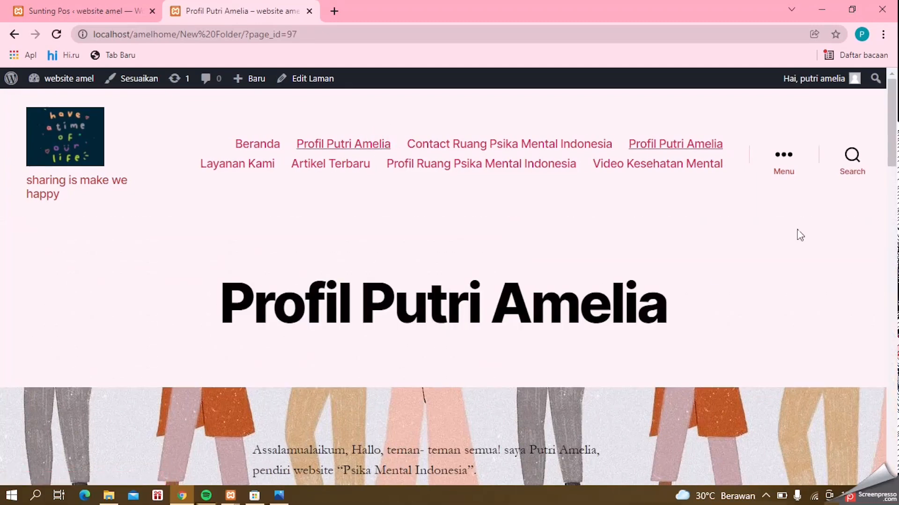
Read through the site founder's profile page and the Profil Ruang Psika Mental Indonesia page.
{"action": "left_click_drag", "start_coordinate": [896, 152], "coordinate": [896, 213]}
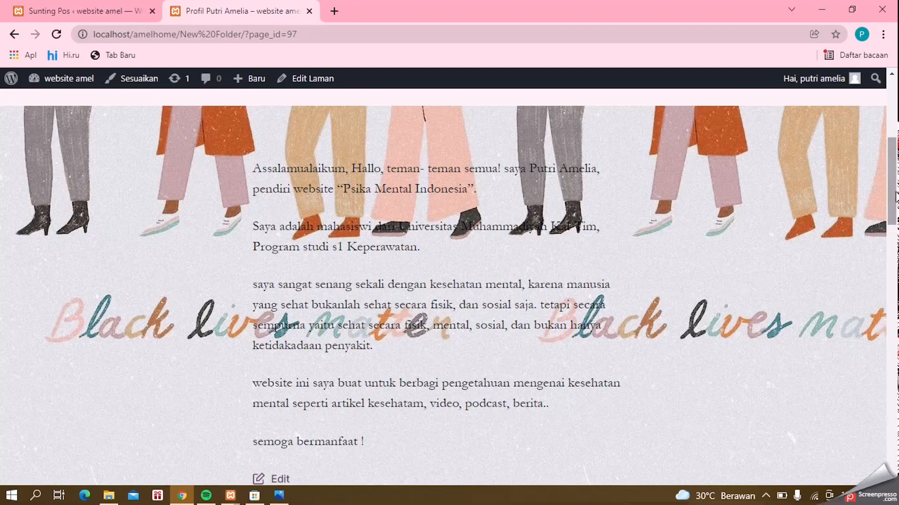
{"action": "left_click_drag", "start_coordinate": [896, 194], "coordinate": [886, 131]}
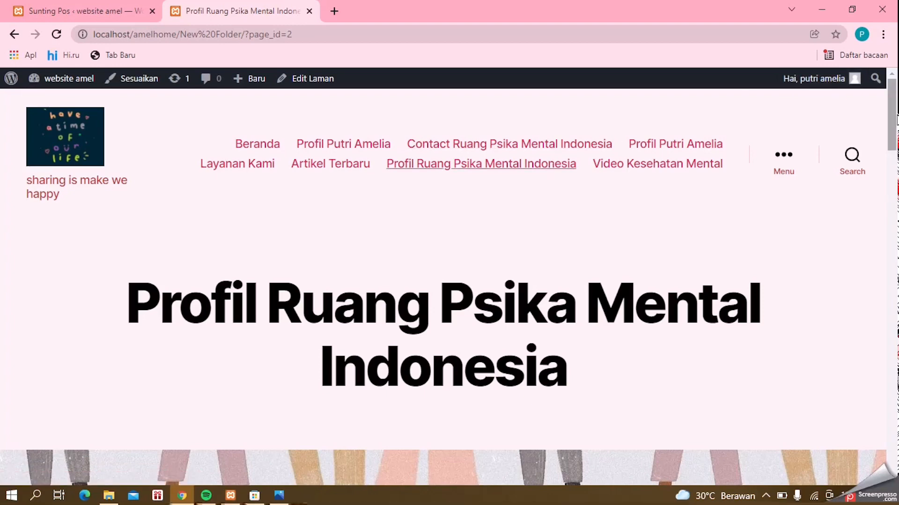
{"action": "left_click_drag", "start_coordinate": [896, 118], "coordinate": [896, 199]}
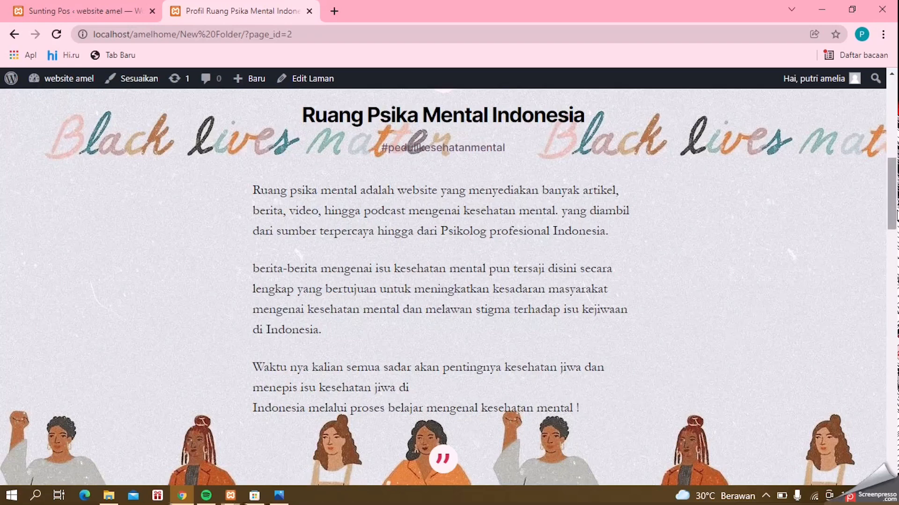
{"action": "left_click_drag", "start_coordinate": [893, 213], "coordinate": [896, 266]}
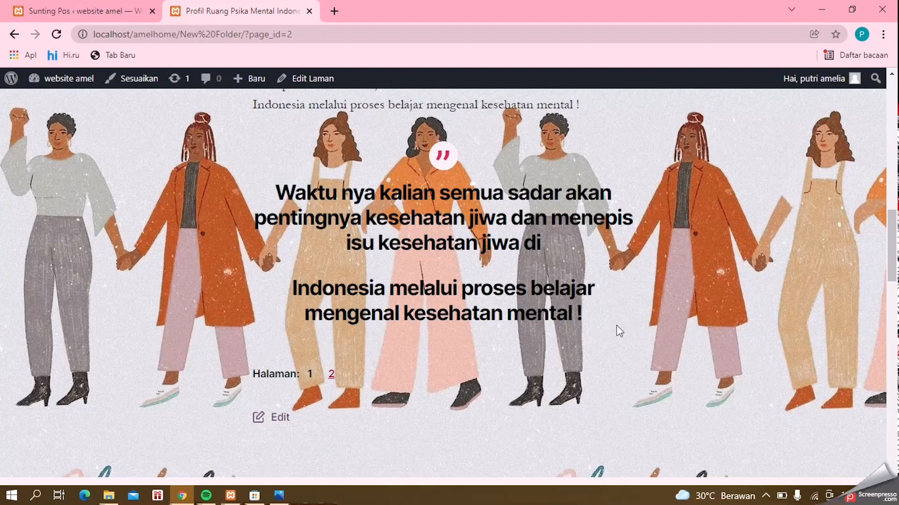
{"action": "left_click_drag", "start_coordinate": [895, 257], "coordinate": [896, 98]}
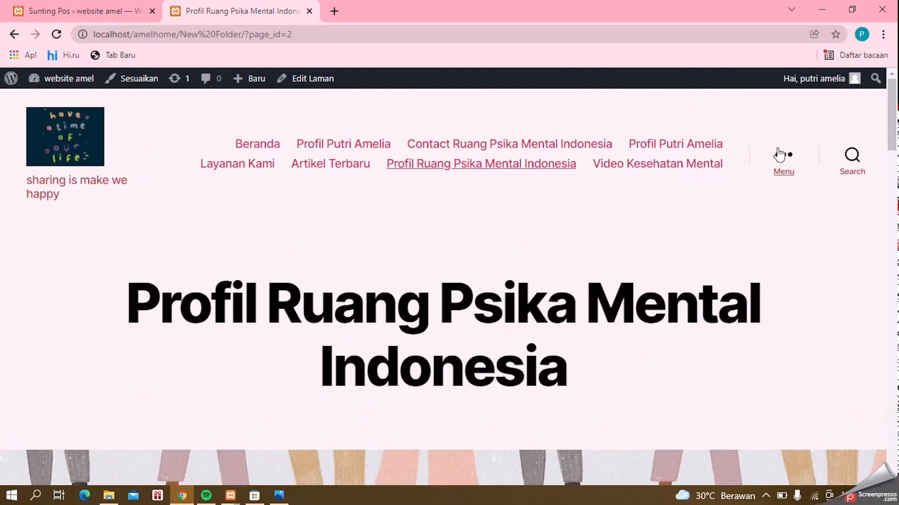
Visit the Video Kesehatan Mental and Artikel Terbaru links and look through the Artikel Terbaru page.
{"action": "left_click", "coordinate": [705, 173]}
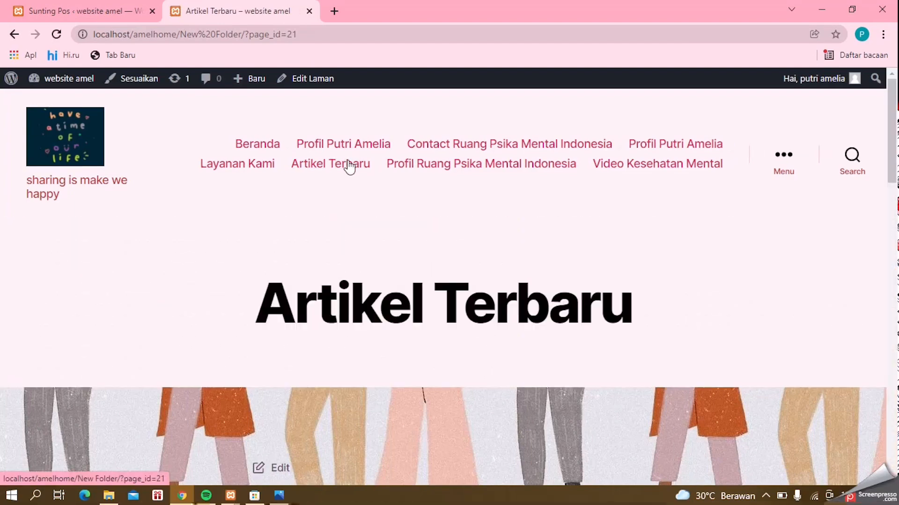
{"action": "left_click_drag", "start_coordinate": [894, 110], "coordinate": [896, 315]}
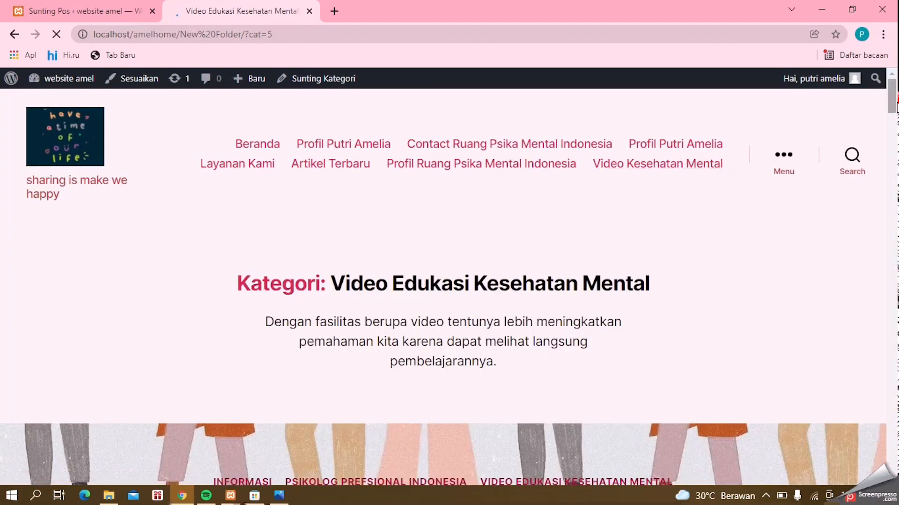
Review the posts in the Video Edukasi Kesehatan Mental category, from the podcast post down to the footer links.
{"action": "left_click_drag", "start_coordinate": [896, 105], "coordinate": [896, 113]}
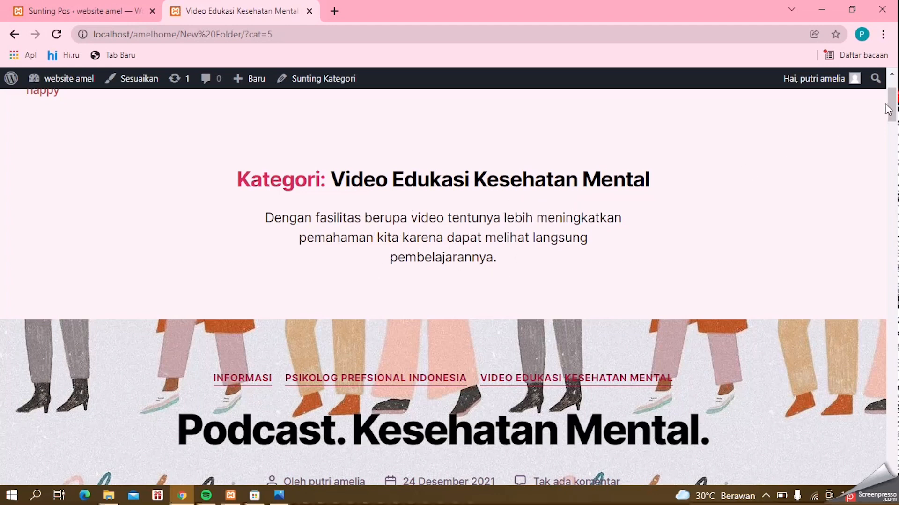
{"action": "left_click_drag", "start_coordinate": [896, 104], "coordinate": [896, 127]}
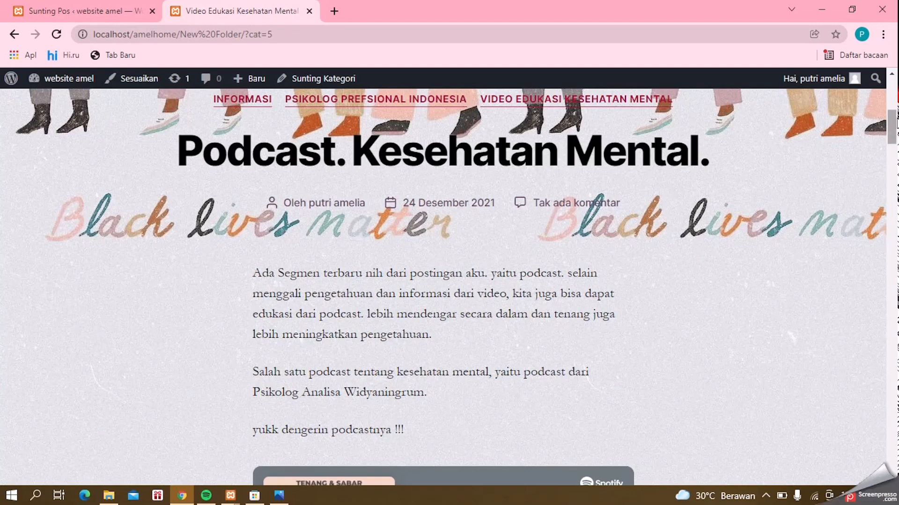
{"action": "left_click_drag", "start_coordinate": [895, 118], "coordinate": [896, 194]}
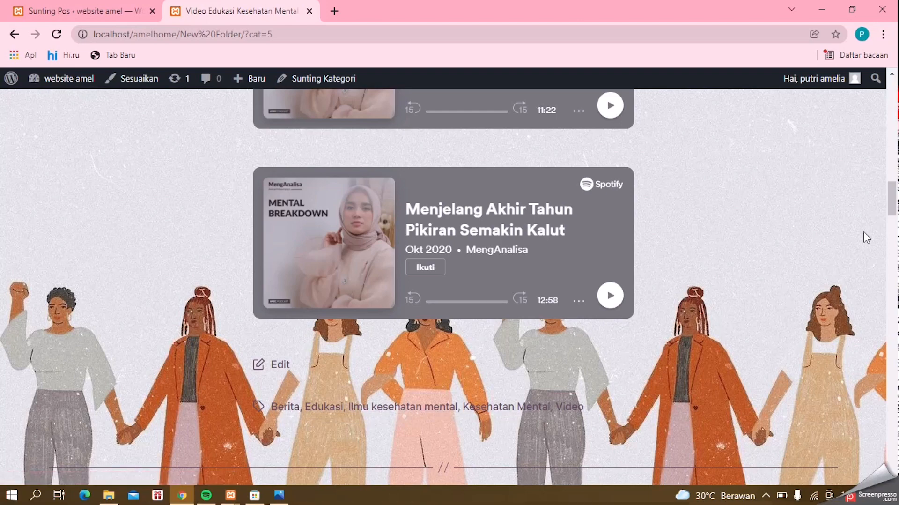
{"action": "left_click_drag", "start_coordinate": [895, 192], "coordinate": [896, 233]}
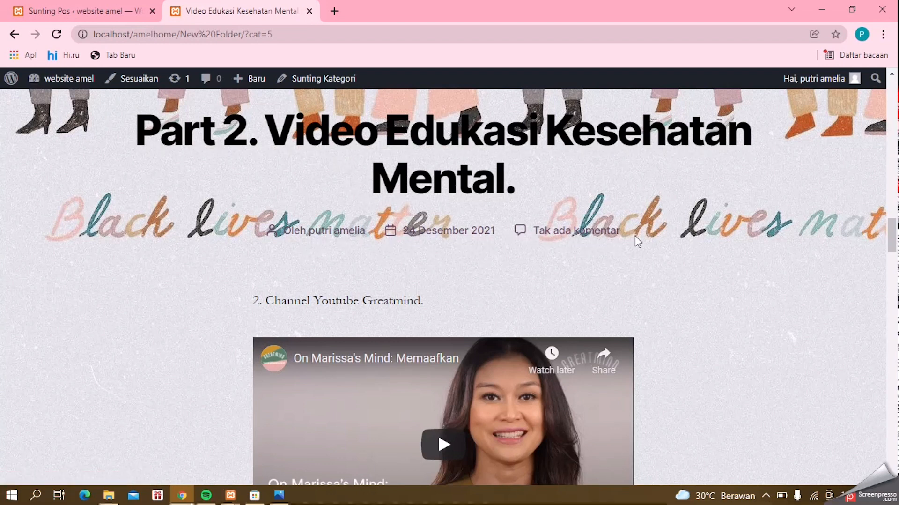
{"action": "left_click_drag", "start_coordinate": [894, 230], "coordinate": [896, 303]}
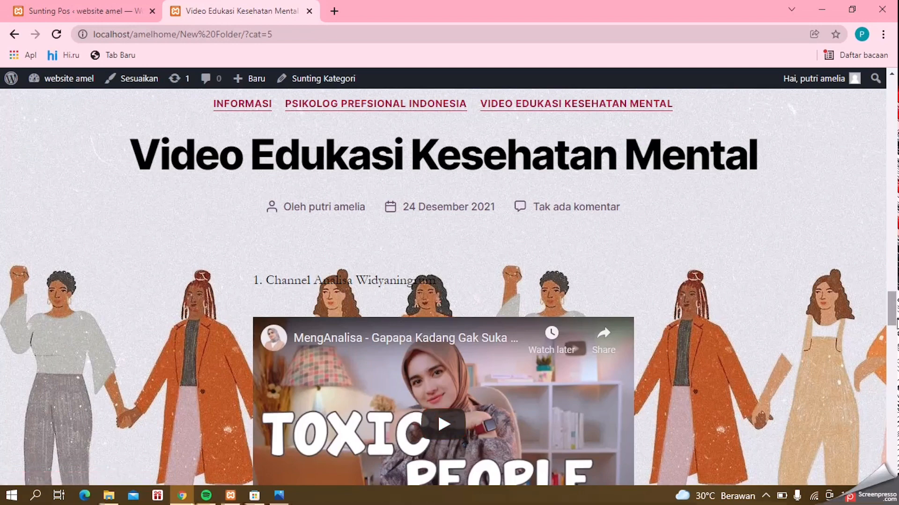
{"action": "left_click_drag", "start_coordinate": [894, 318], "coordinate": [896, 406]}
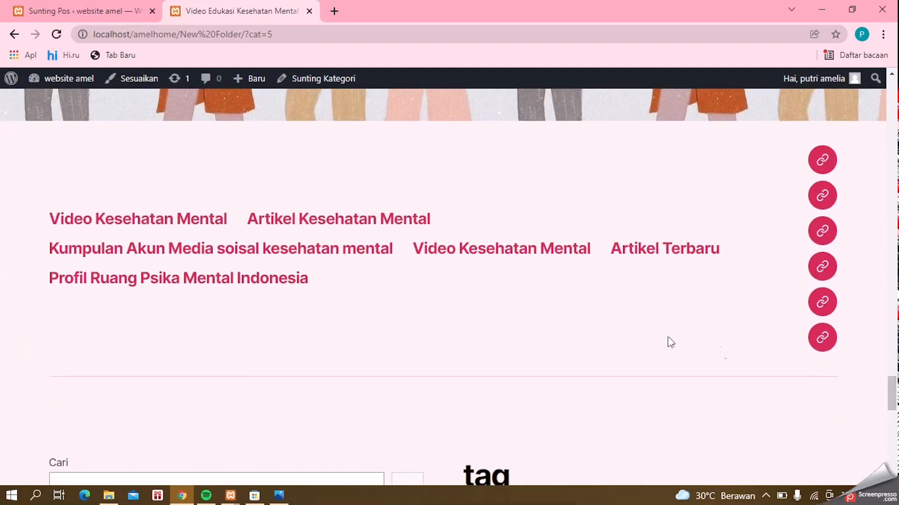
Open the Artikel Kesehatan Mental category from the footer links and review its articles down to the end of the page.
{"action": "left_click", "coordinate": [370, 225]}
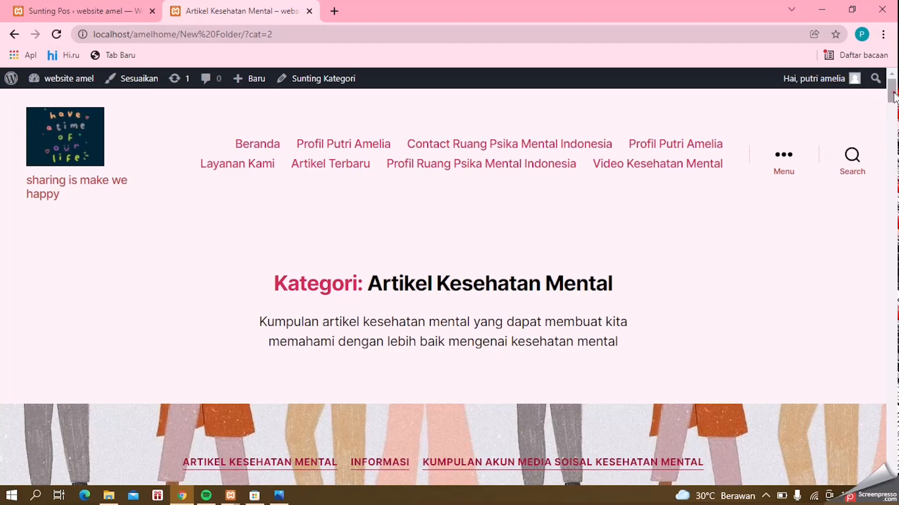
{"action": "left_click_drag", "start_coordinate": [893, 96], "coordinate": [895, 115]}
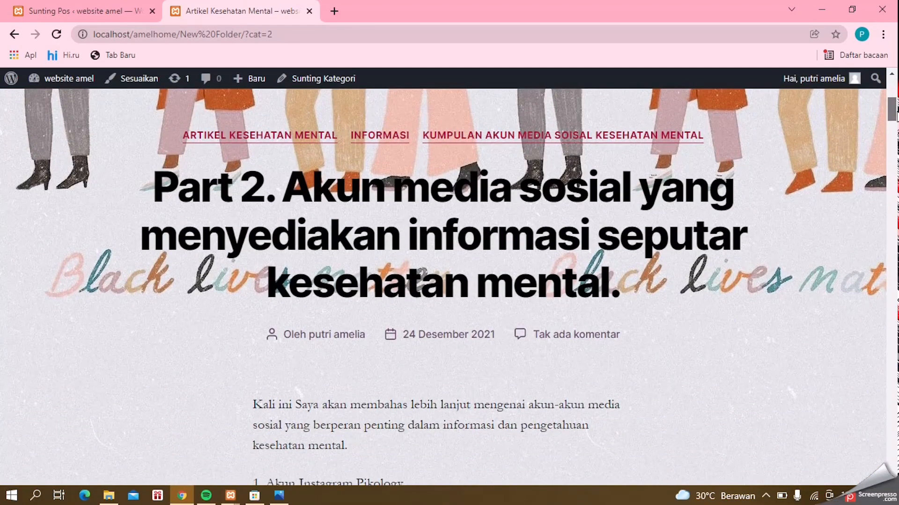
{"action": "scroll", "coordinate": [896, 115], "scroll_direction": "down", "scroll_amount": 1}
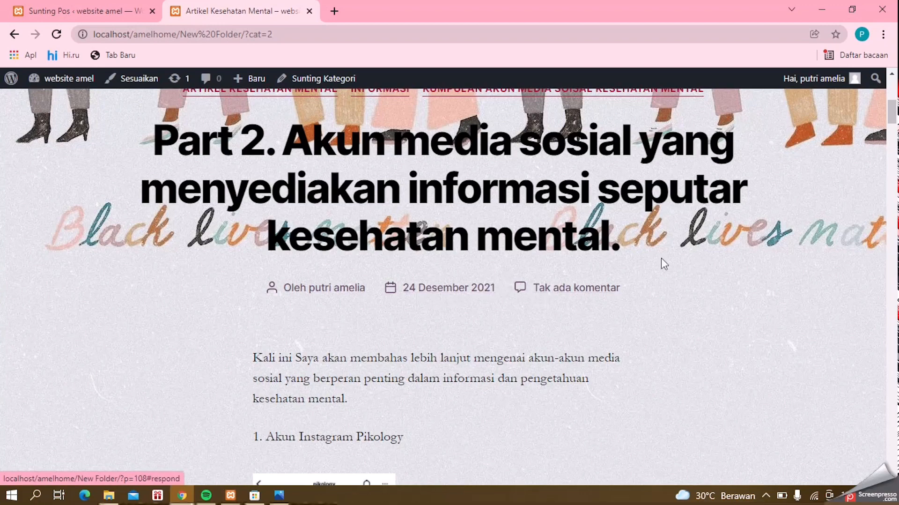
{"action": "left_click_drag", "start_coordinate": [896, 117], "coordinate": [896, 205]}
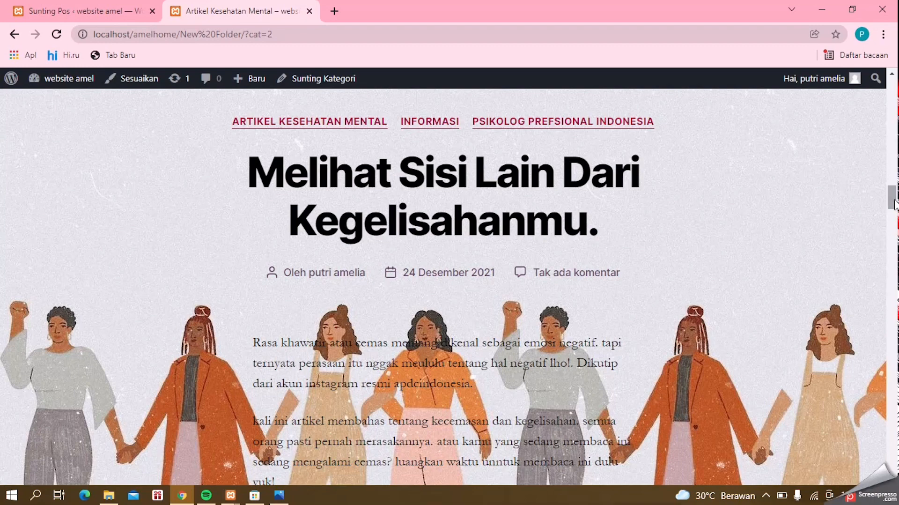
{"action": "left_click_drag", "start_coordinate": [896, 203], "coordinate": [896, 216]}
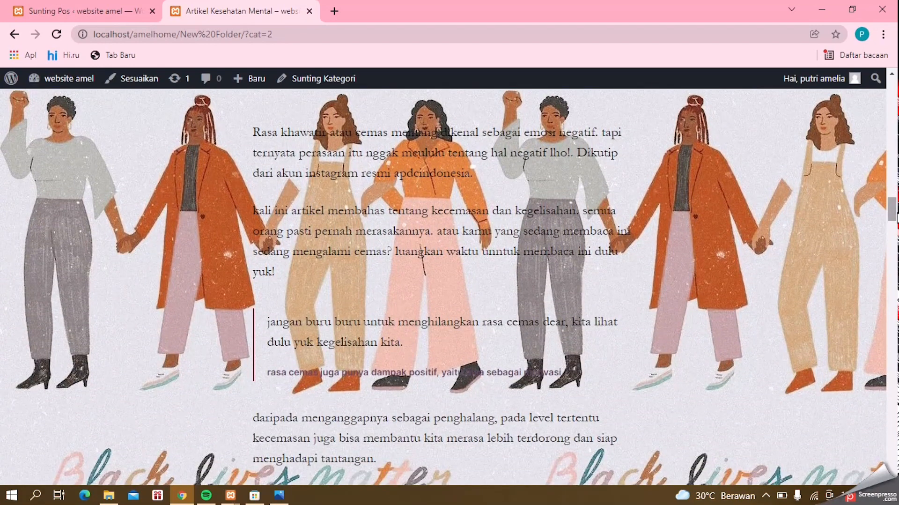
{"action": "left_click", "coordinate": [894, 213]}
{"action": "left_click_drag", "start_coordinate": [896, 218], "coordinate": [896, 276]}
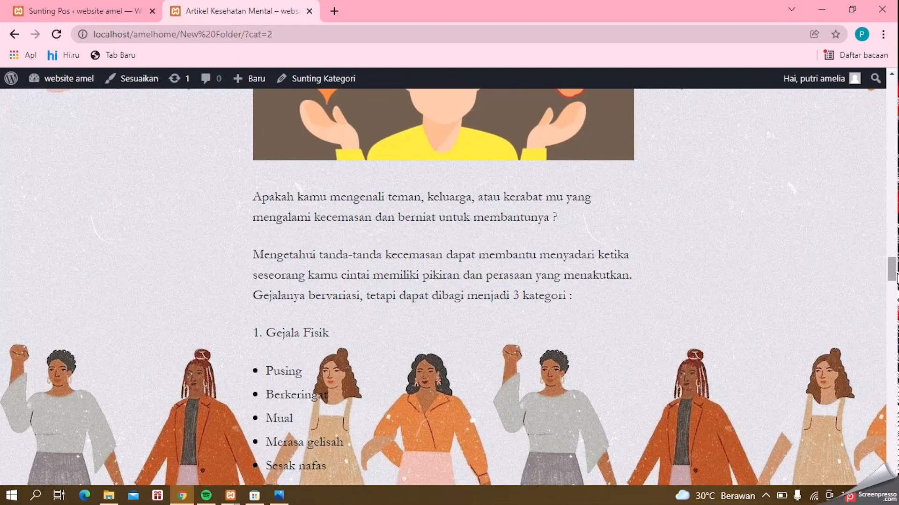
{"action": "left_click_drag", "start_coordinate": [896, 276], "coordinate": [897, 456]}
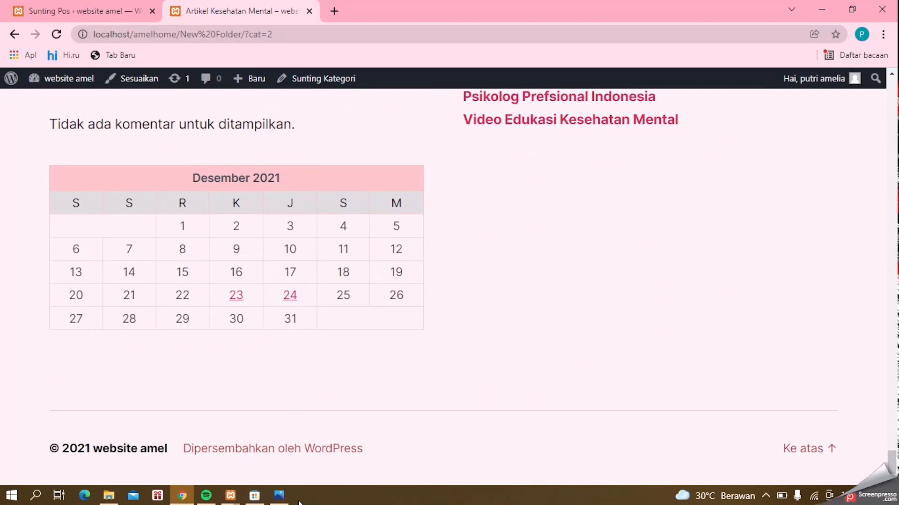
Leave the post editor for the WordPress admin list of all posts and review every entry's categories and tags.
{"action": "mouse_move", "coordinate": [277, 500]}
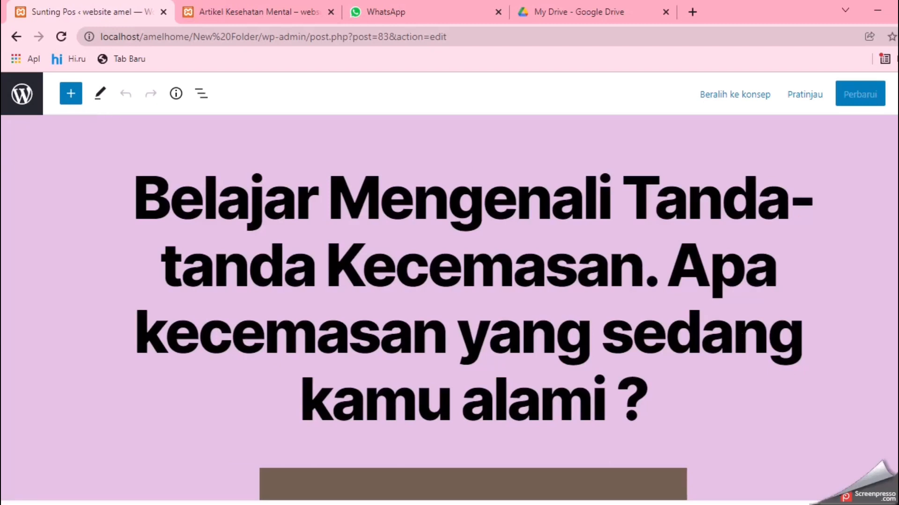
{"action": "left_click", "coordinate": [17, 103]}
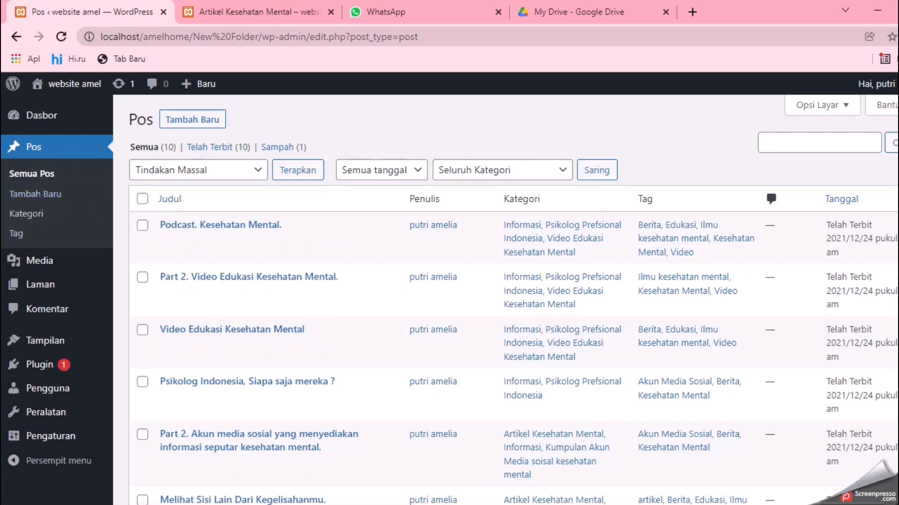
{"action": "scroll", "coordinate": [513, 300], "scroll_direction": "down", "scroll_amount": 3}
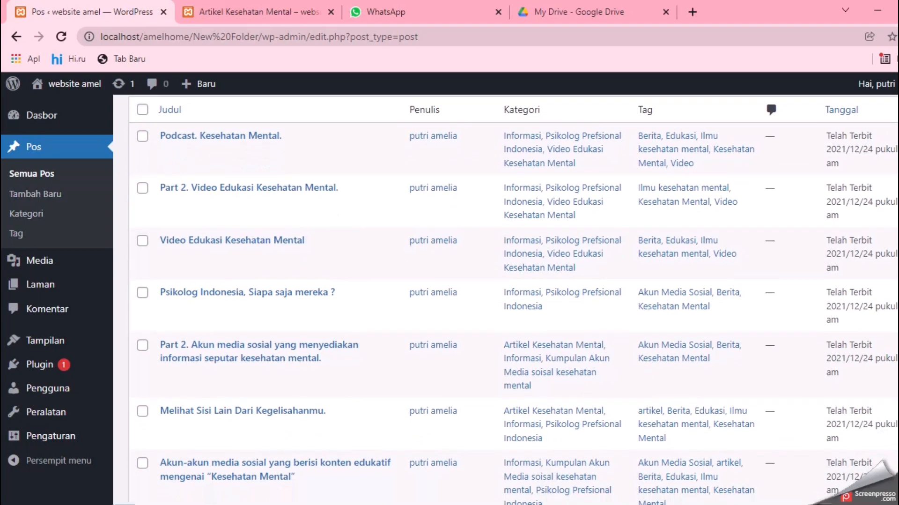
{"action": "scroll", "coordinate": [513, 299], "scroll_direction": "down", "scroll_amount": 1}
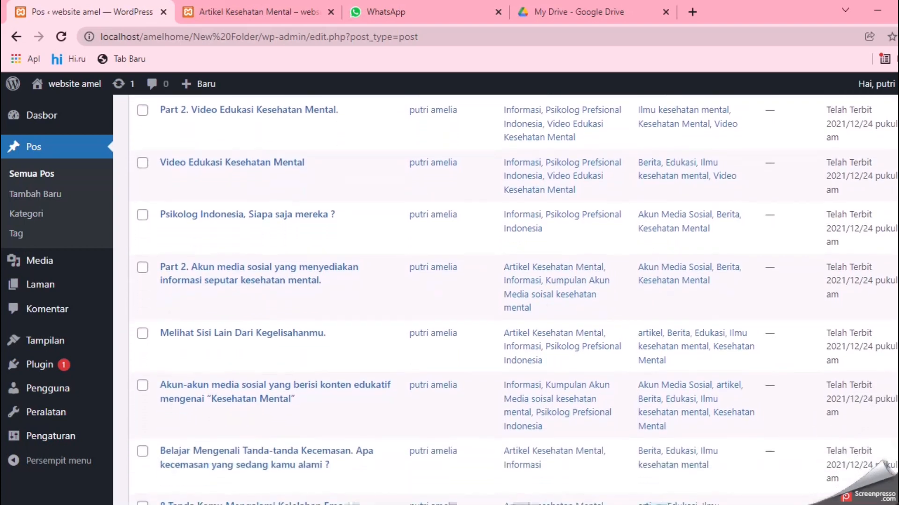
{"action": "scroll", "coordinate": [513, 300], "scroll_direction": "down", "scroll_amount": 3}
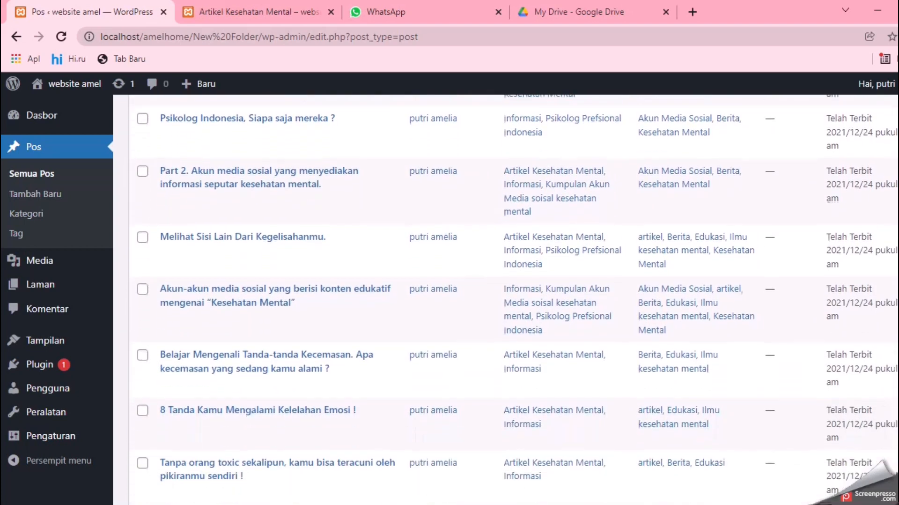
{"action": "scroll", "coordinate": [513, 300], "scroll_direction": "down", "scroll_amount": 2}
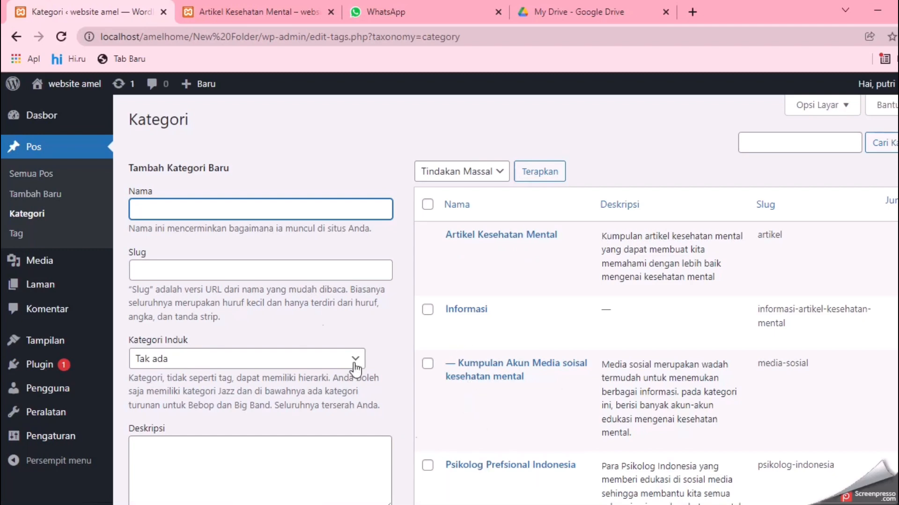
Open the admin page for post tags and examine the existing tags and their slugs.
{"action": "mouse_move", "coordinate": [35, 292]}
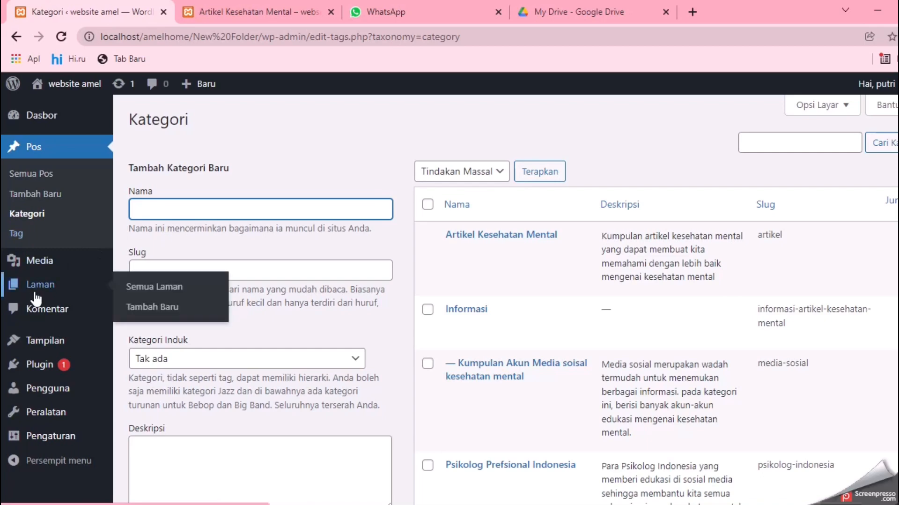
{"action": "left_click", "coordinate": [32, 233]}
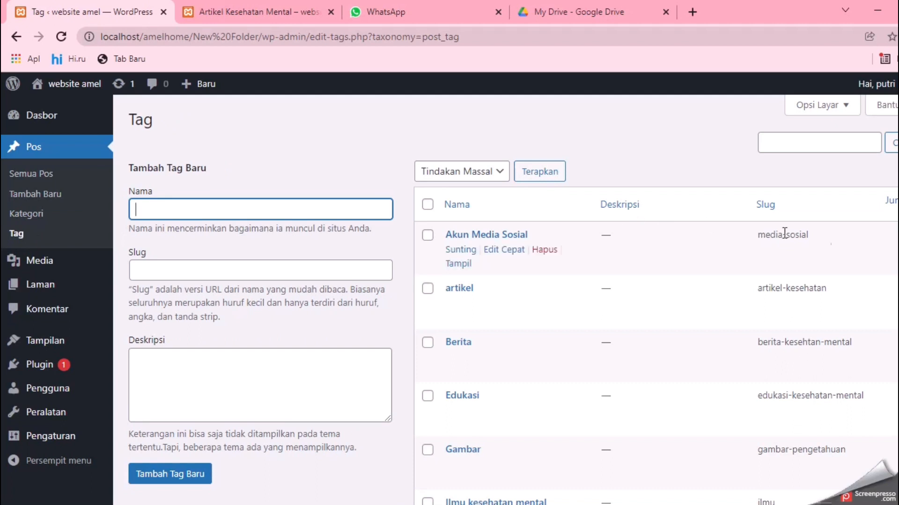
{"action": "scroll", "coordinate": [513, 300], "scroll_direction": "down", "scroll_amount": 3}
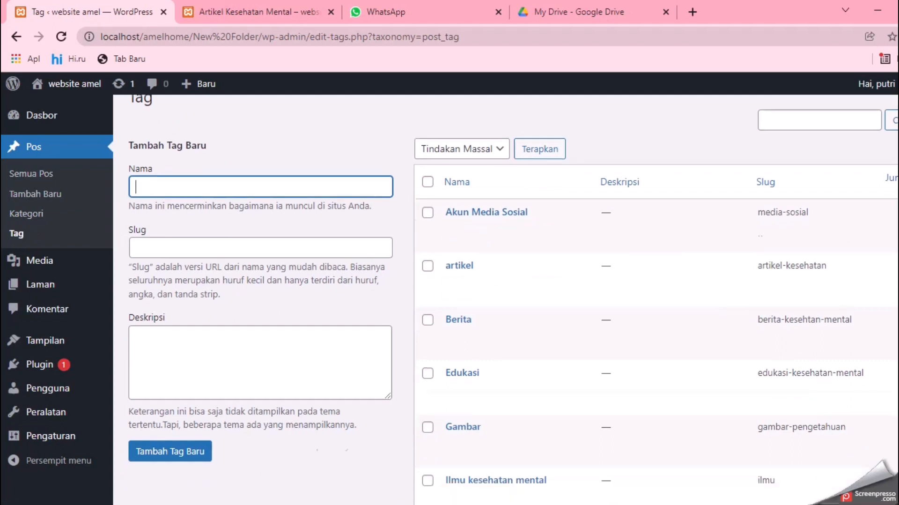
Review the remaining tags down to Video, and open the admin list of all pages to examine its entries.
{"action": "scroll", "coordinate": [513, 299], "scroll_direction": "down", "scroll_amount": 5}
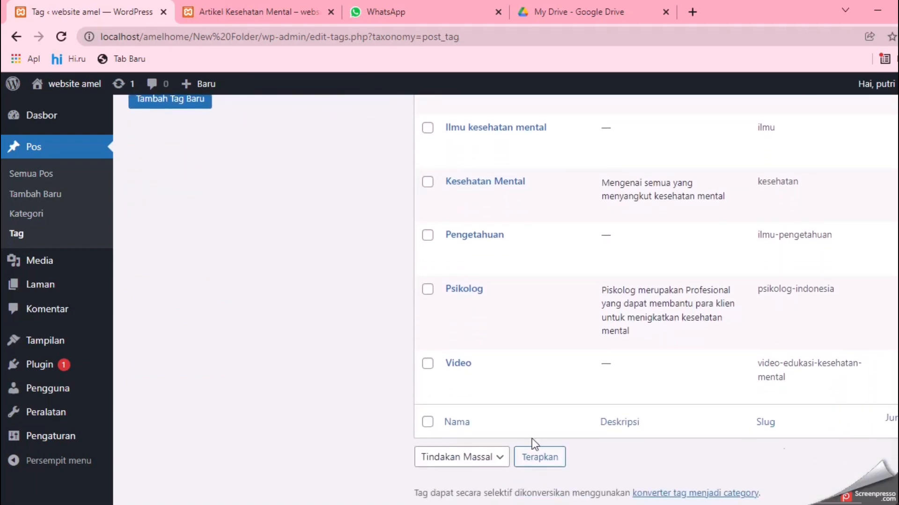
{"action": "mouse_move", "coordinate": [29, 283]}
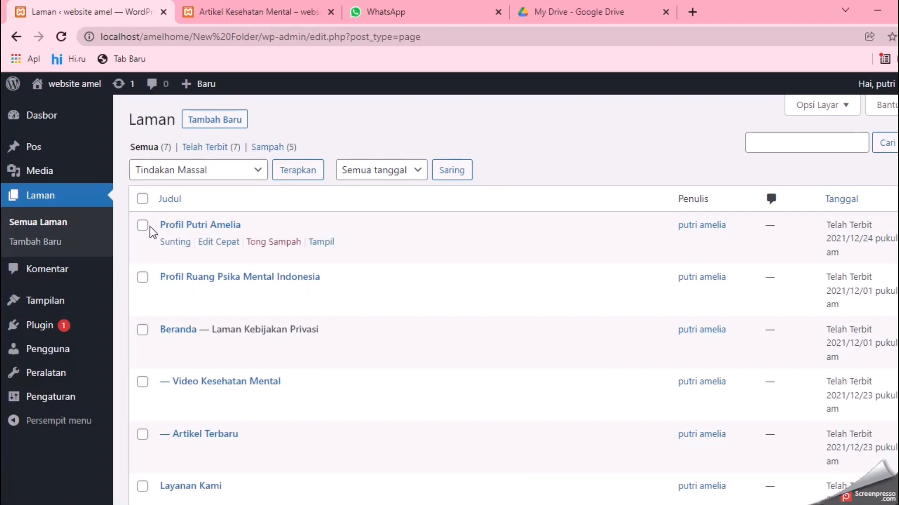
{"action": "mouse_move", "coordinate": [171, 288]}
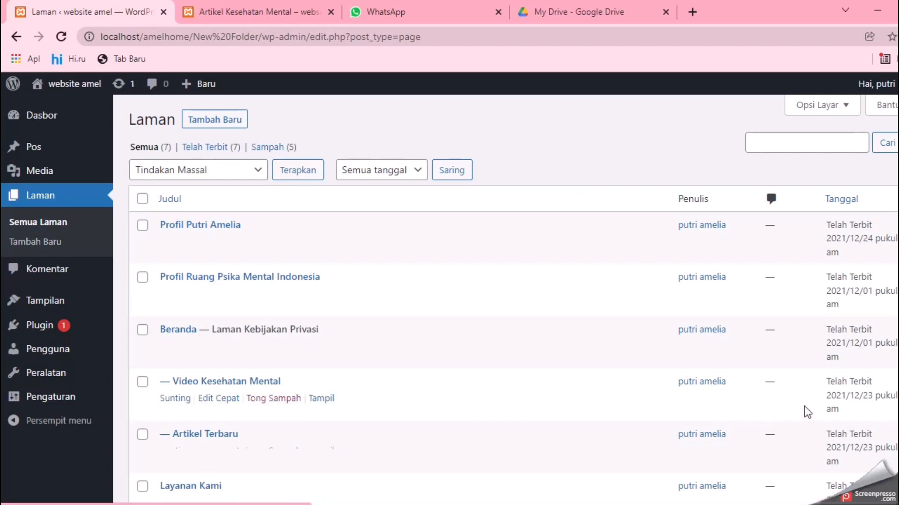
{"action": "scroll", "coordinate": [513, 292], "scroll_direction": "down", "scroll_amount": 3}
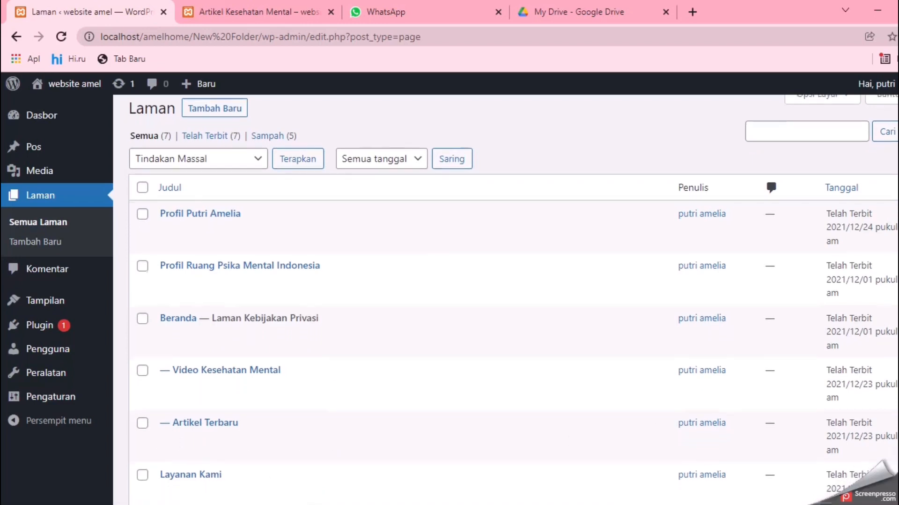
{"action": "scroll", "coordinate": [513, 293], "scroll_direction": "down", "scroll_amount": 1}
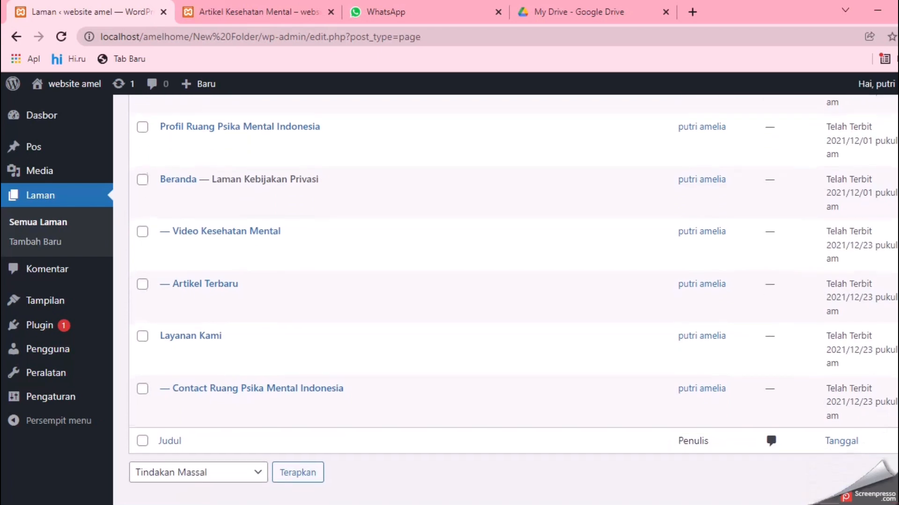
{"action": "scroll", "coordinate": [513, 293], "scroll_direction": "up", "scroll_amount": 4}
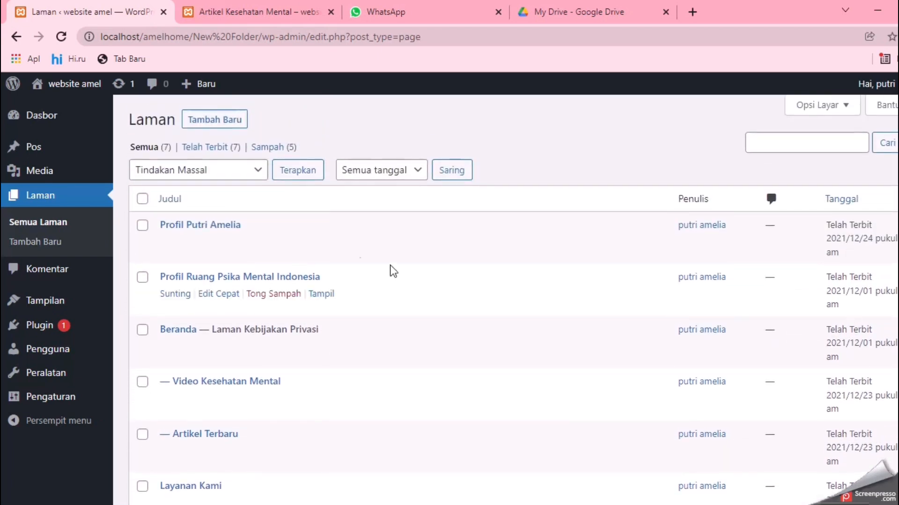
Open the list of all posts and view the quick edit form of "Podcast. Kesehatan Mental.", closing it without saving.
{"action": "left_click", "coordinate": [45, 246]}
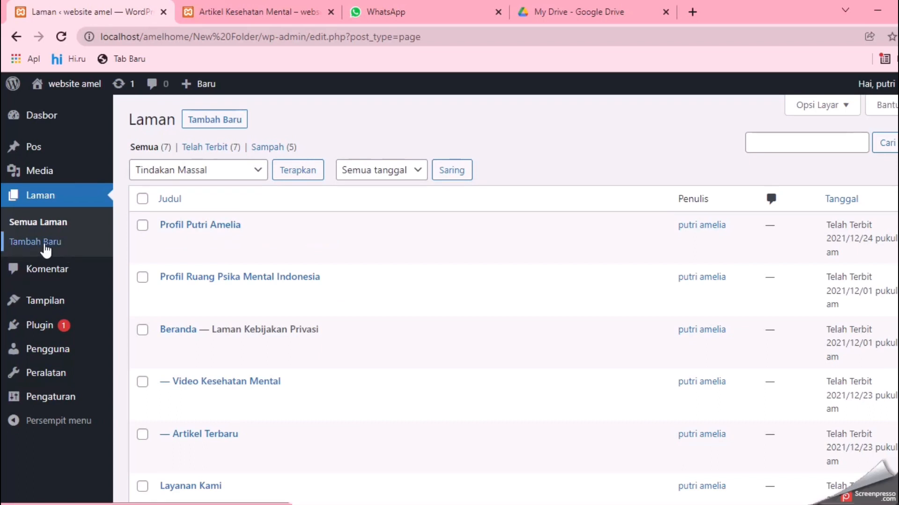
{"action": "mouse_move", "coordinate": [47, 140]}
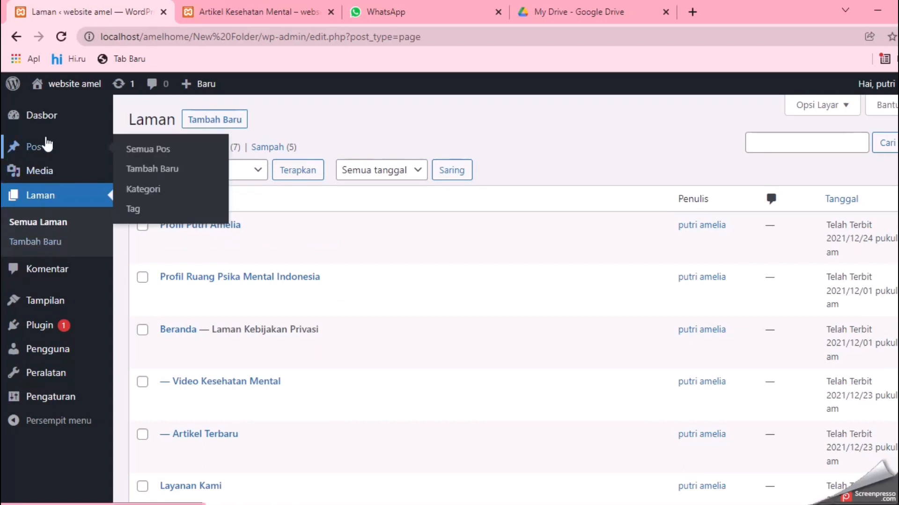
{"action": "left_click", "coordinate": [179, 155]}
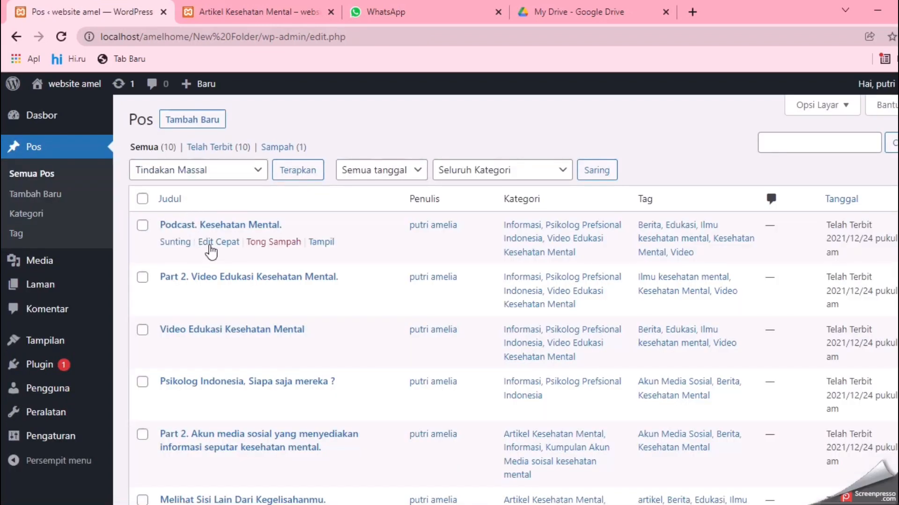
{"action": "left_click", "coordinate": [211, 245]}
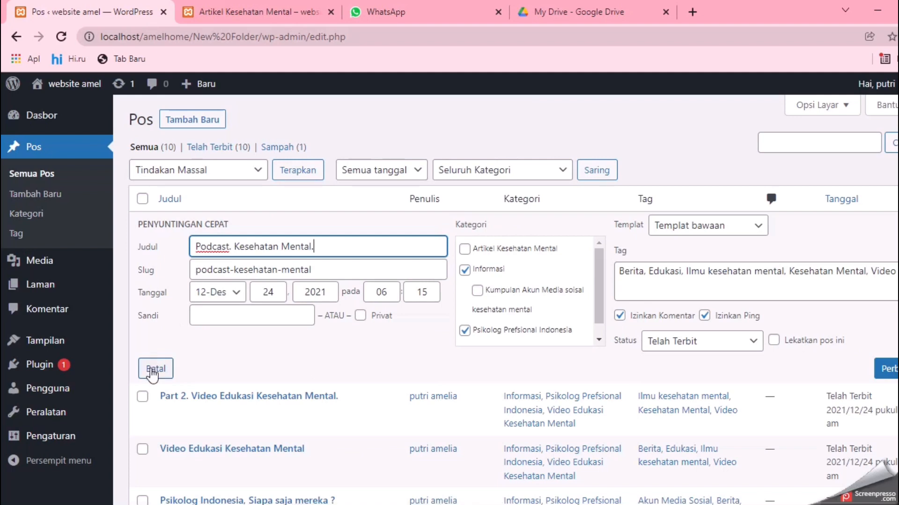
{"action": "left_click", "coordinate": [154, 369]}
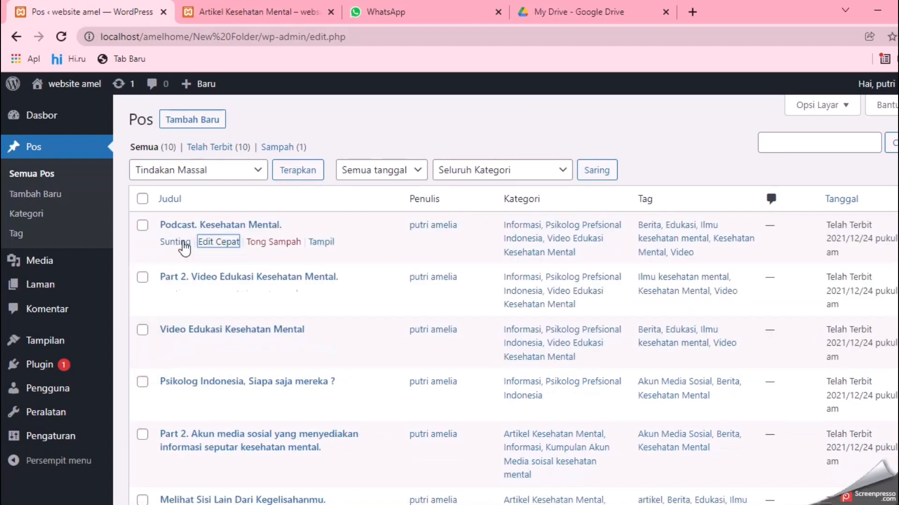
Open the "Podcast. Kesehatan Mental." post in the full editor and review its text and embedded Spotify episodes.
{"action": "left_click", "coordinate": [182, 243]}
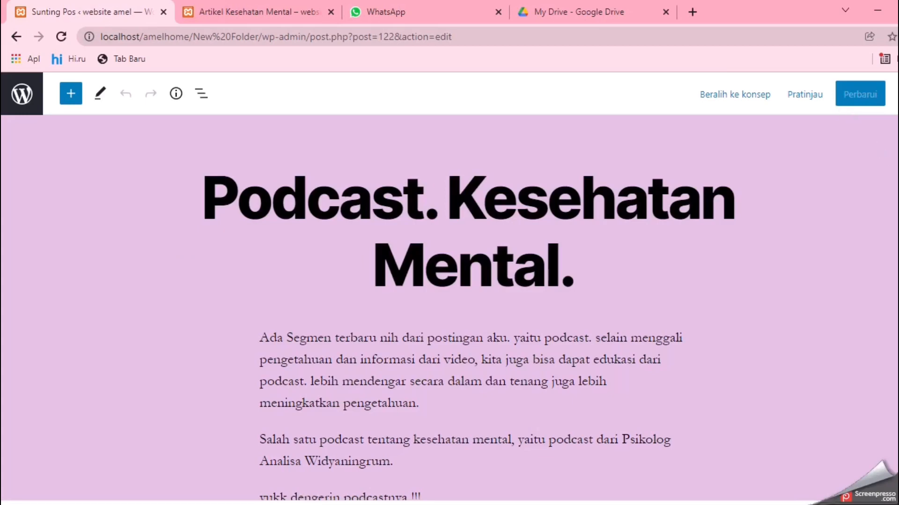
{"action": "scroll", "coordinate": [468, 328], "scroll_direction": "down", "scroll_amount": 4}
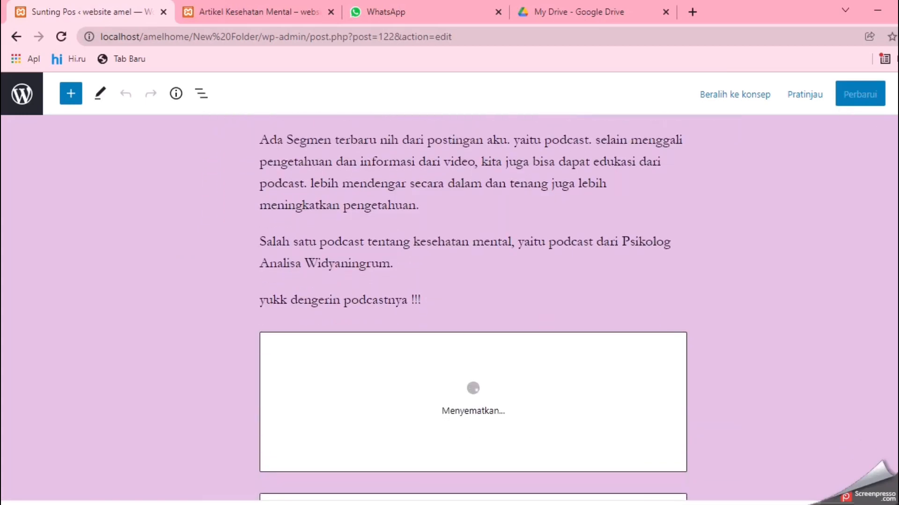
{"action": "scroll", "coordinate": [468, 309], "scroll_direction": "up", "scroll_amount": 3}
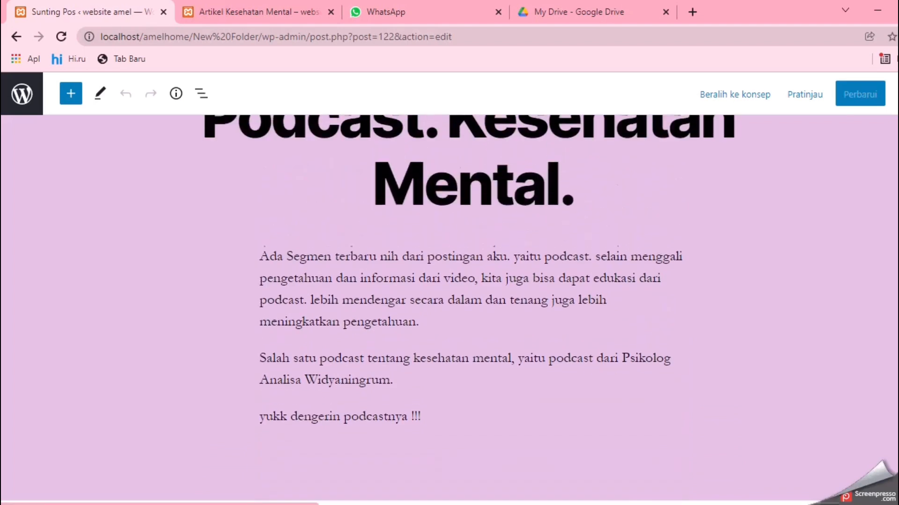
{"action": "scroll", "coordinate": [468, 309], "scroll_direction": "down", "scroll_amount": 1}
{"action": "scroll", "coordinate": [468, 309], "scroll_direction": "down", "scroll_amount": 4}
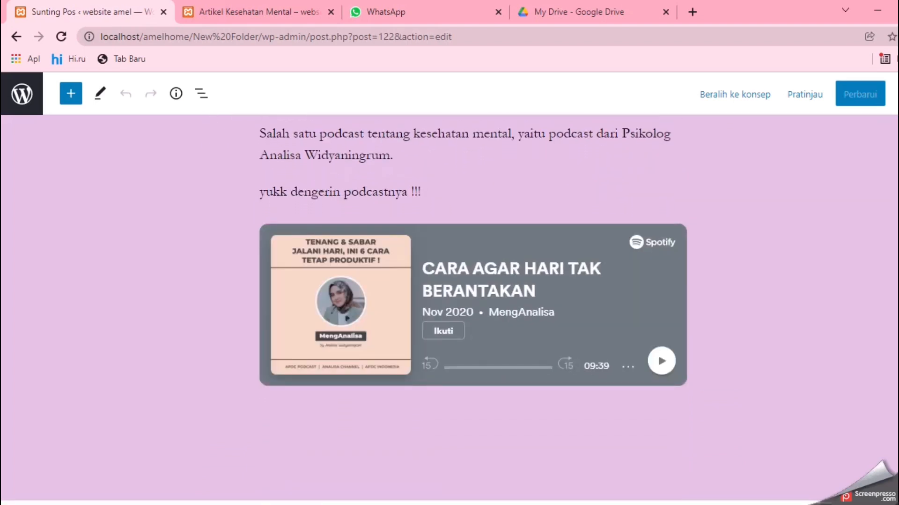
{"action": "scroll", "coordinate": [468, 309], "scroll_direction": "up", "scroll_amount": 6}
{"action": "scroll", "coordinate": [468, 309], "scroll_direction": "down", "scroll_amount": 2}
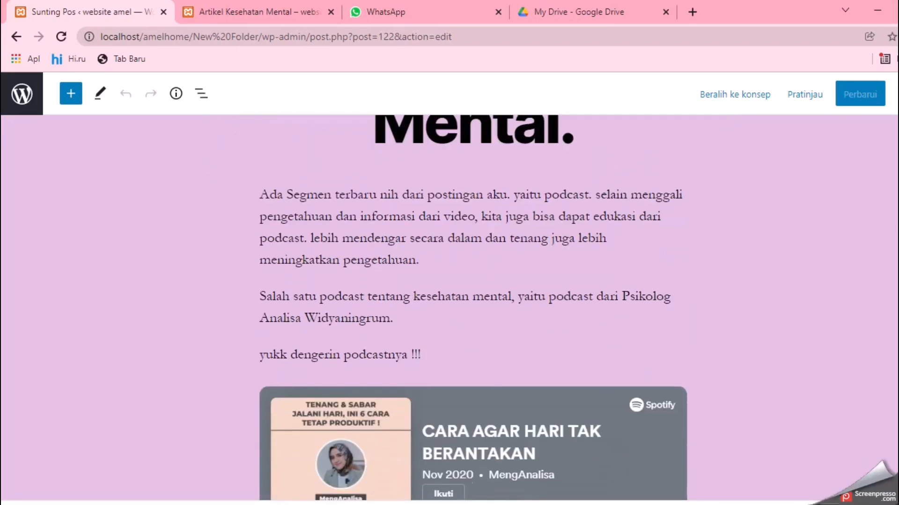
{"action": "scroll", "coordinate": [473, 310], "scroll_direction": "down", "scroll_amount": 5}
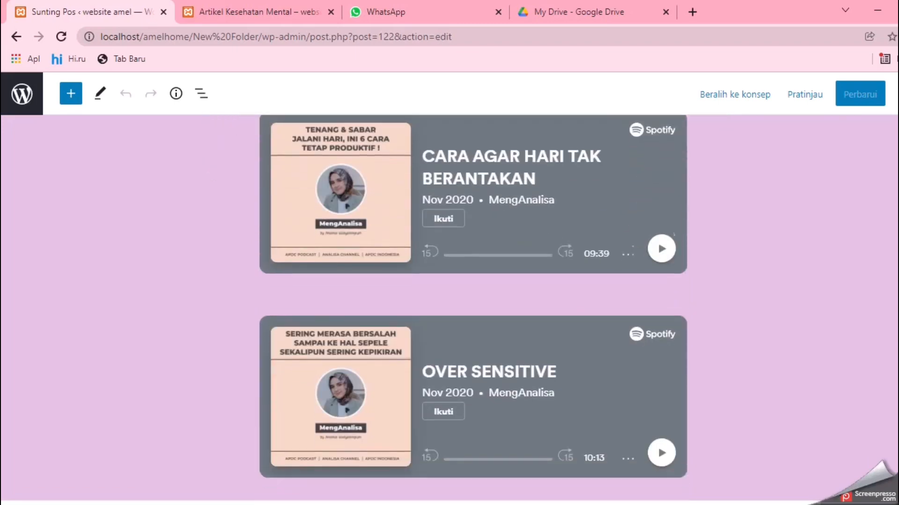
{"action": "scroll", "coordinate": [473, 309], "scroll_direction": "down", "scroll_amount": 7}
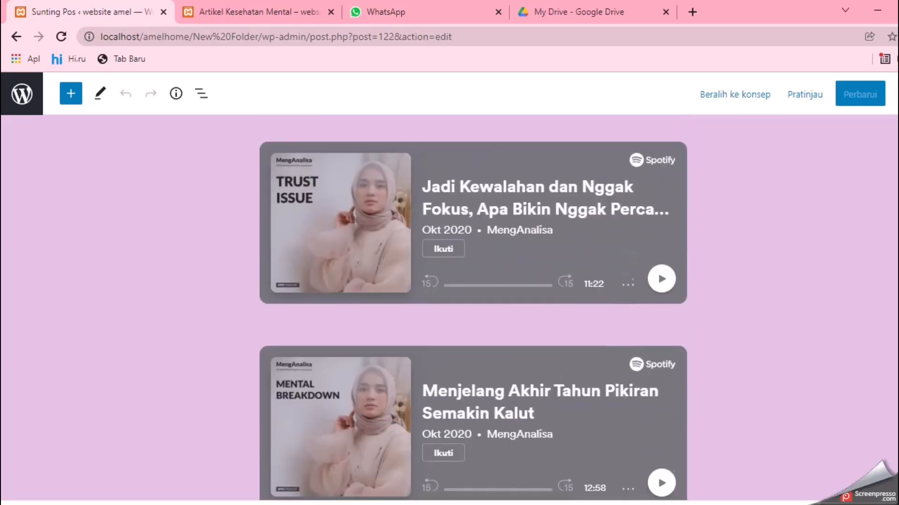
{"action": "scroll", "coordinate": [473, 309], "scroll_direction": "down", "scroll_amount": 5}
{"action": "scroll", "coordinate": [473, 309], "scroll_direction": "up", "scroll_amount": 5}
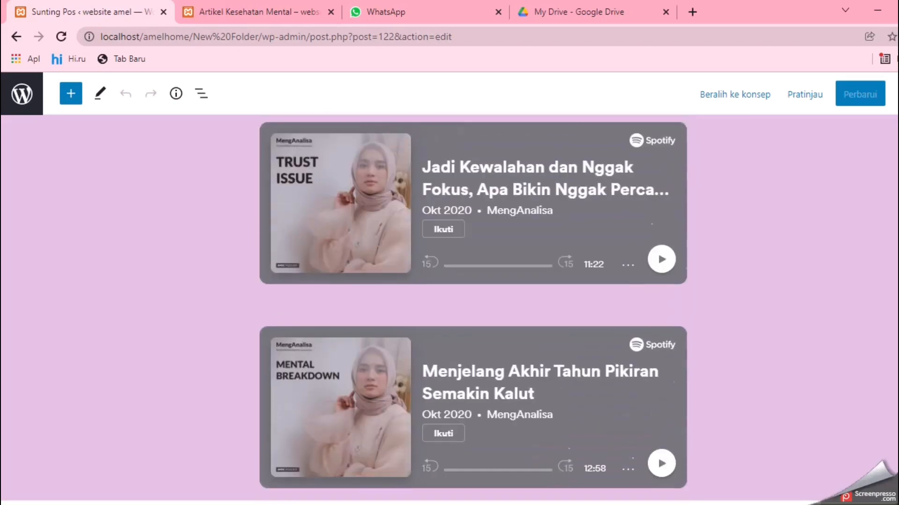
{"action": "scroll", "coordinate": [473, 309], "scroll_direction": "up", "scroll_amount": 15}
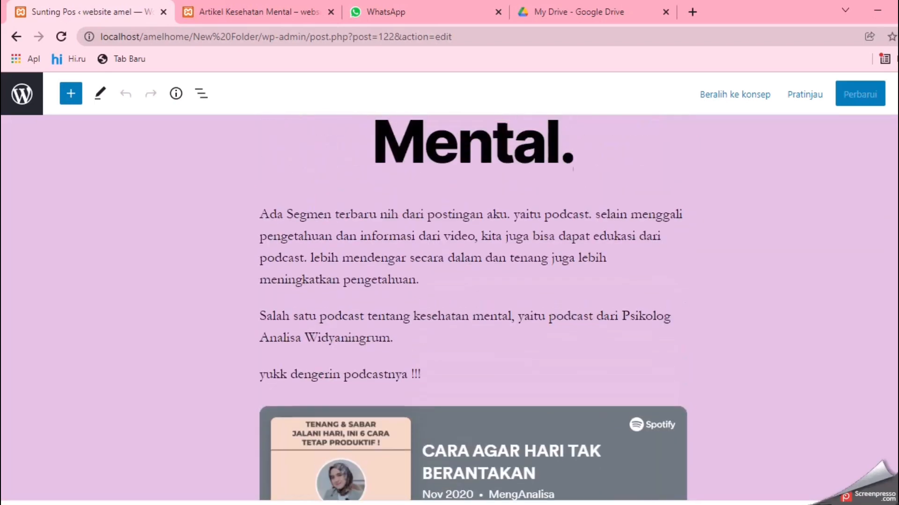
{"action": "scroll", "coordinate": [473, 309], "scroll_direction": "up", "scroll_amount": 3}
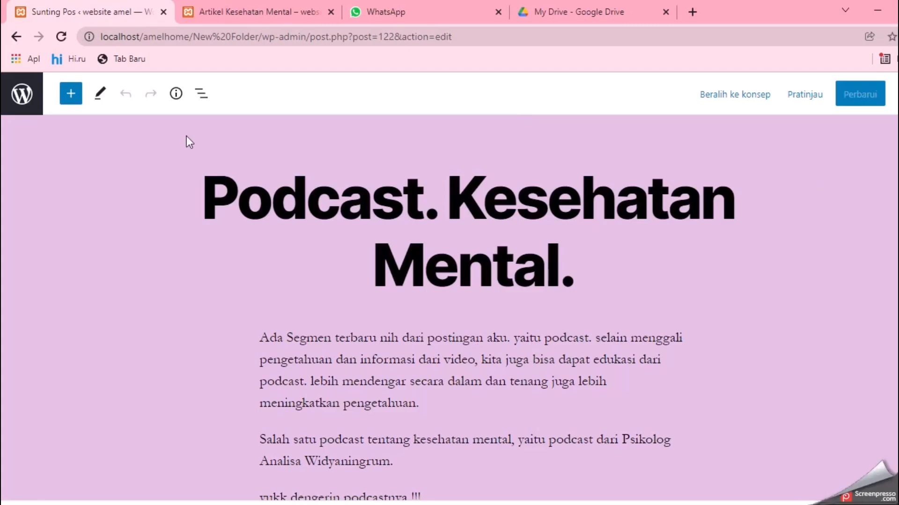
Leave the podcast post's editor for the list of all posts and review the entries with their categories and tags.
{"action": "left_click", "coordinate": [18, 98]}
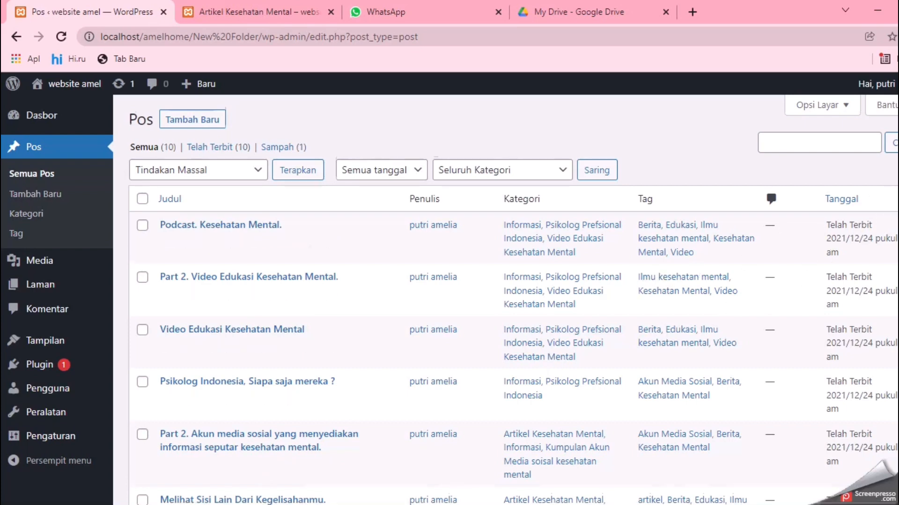
{"action": "scroll", "coordinate": [513, 299], "scroll_direction": "down", "scroll_amount": 7}
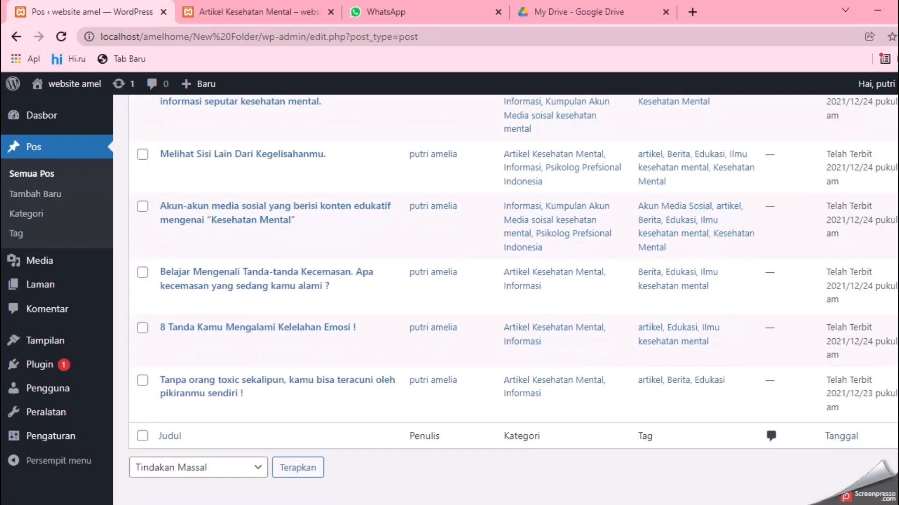
{"action": "scroll", "coordinate": [513, 299], "scroll_direction": "up", "scroll_amount": 2}
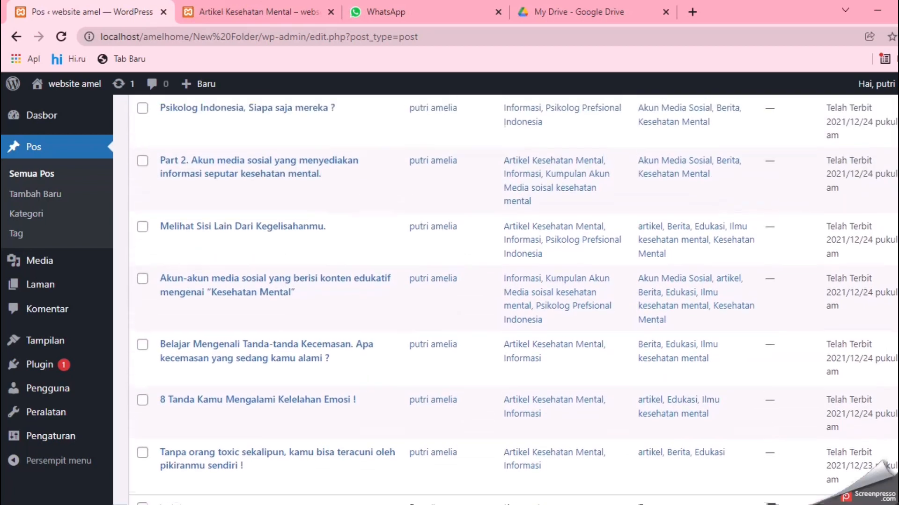
{"action": "scroll", "coordinate": [513, 300], "scroll_direction": "up", "scroll_amount": 5}
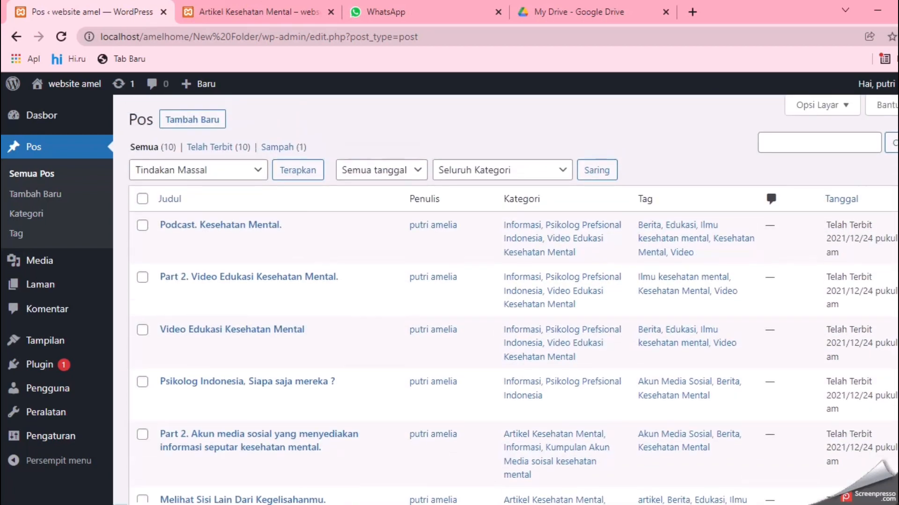
{"action": "scroll", "coordinate": [514, 299], "scroll_direction": "down", "scroll_amount": 3}
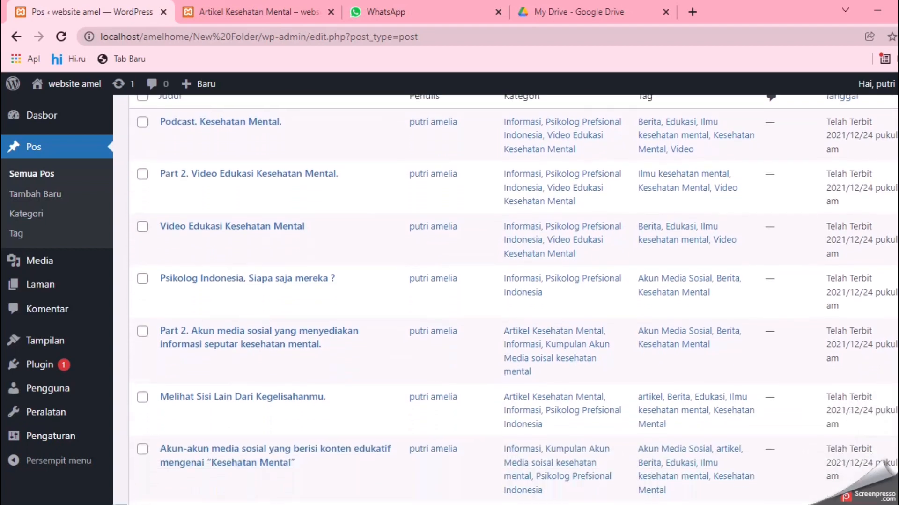
{"action": "scroll", "coordinate": [513, 299], "scroll_direction": "down", "scroll_amount": 4}
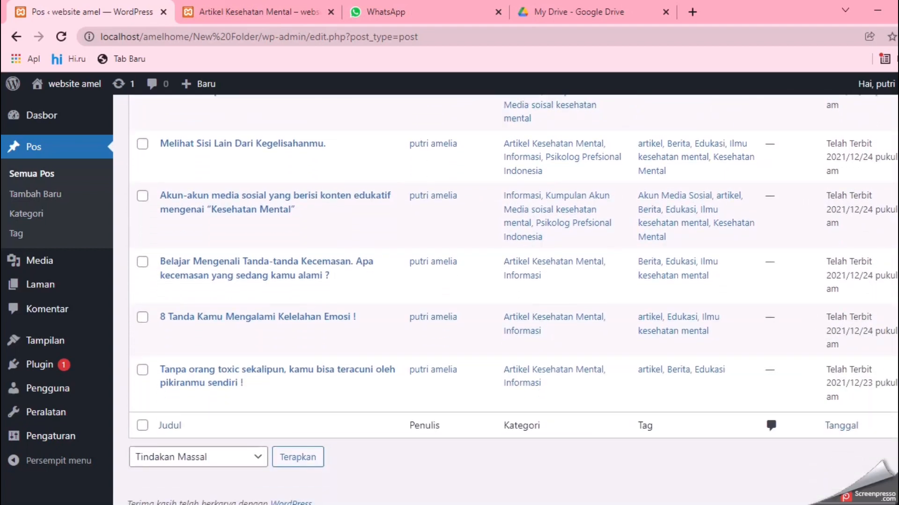
{"action": "scroll", "coordinate": [749, 304], "scroll_direction": "up", "scroll_amount": 2}
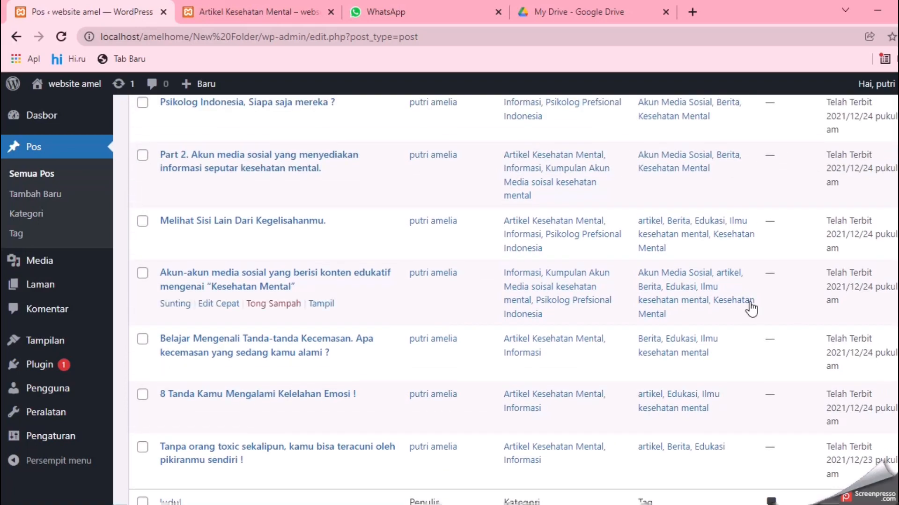
Open the site founder's personal profile page in the editor from the list of all pages and review its text.
{"action": "mouse_move", "coordinate": [58, 287]}
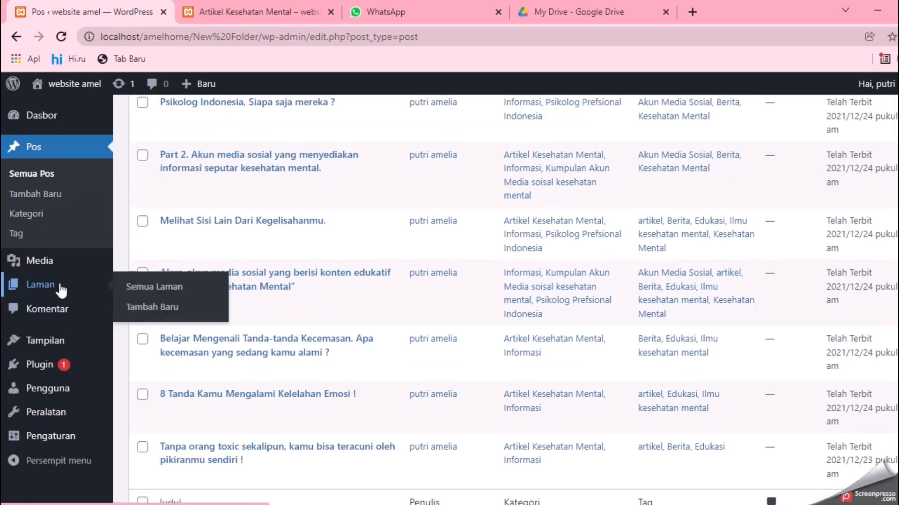
{"action": "left_click", "coordinate": [164, 296]}
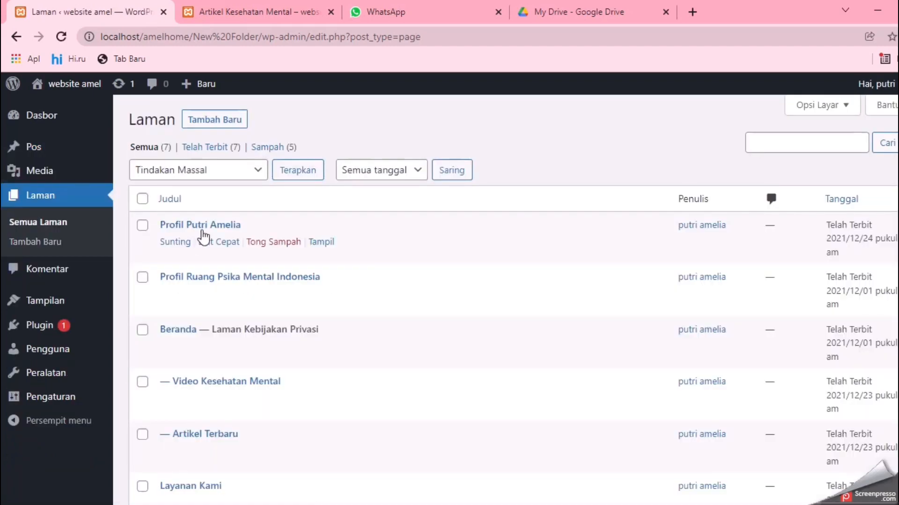
{"action": "left_click", "coordinate": [168, 248]}
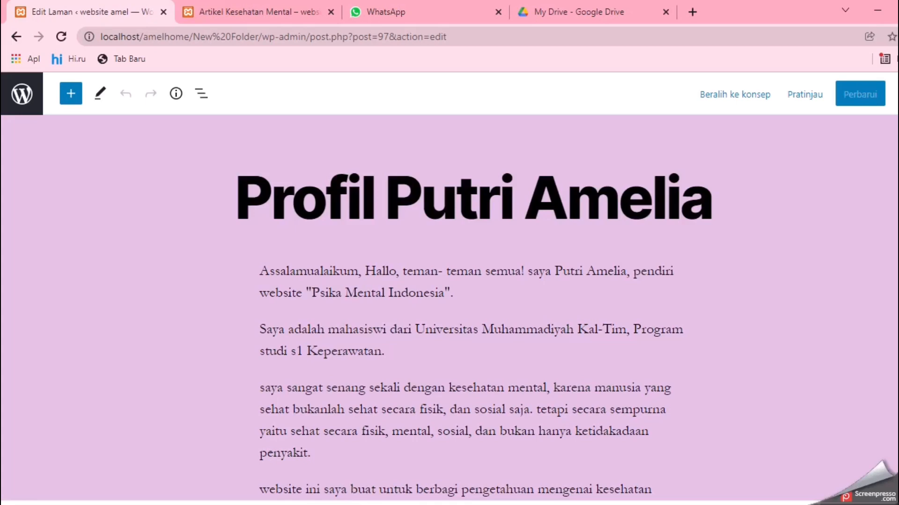
{"action": "scroll", "coordinate": [450, 309], "scroll_direction": "down", "scroll_amount": 1}
{"action": "scroll", "coordinate": [449, 309], "scroll_direction": "down", "scroll_amount": 3}
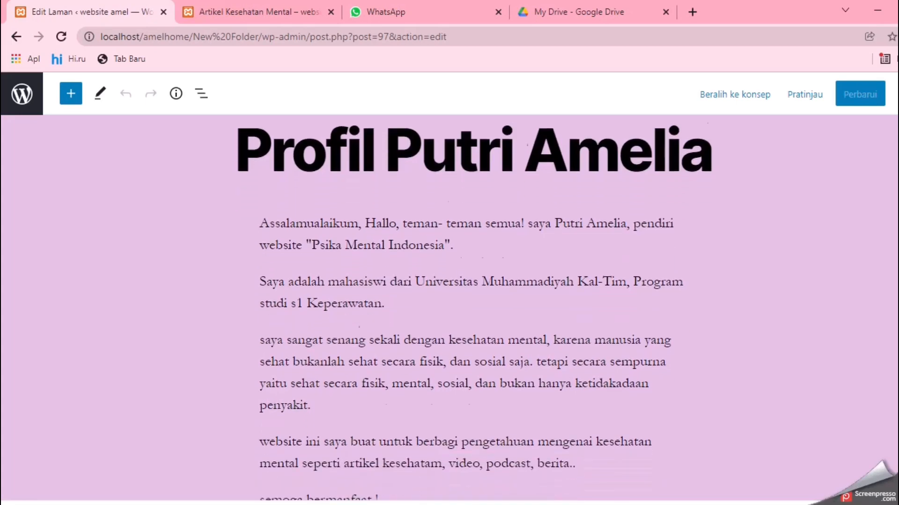
{"action": "scroll", "coordinate": [449, 309], "scroll_direction": "down", "scroll_amount": 1}
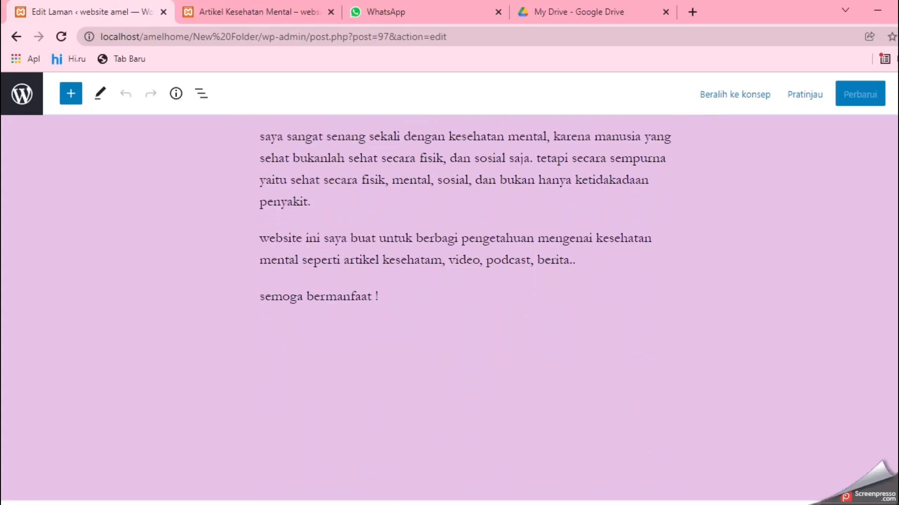
{"action": "scroll", "coordinate": [449, 310], "scroll_direction": "up", "scroll_amount": 5}
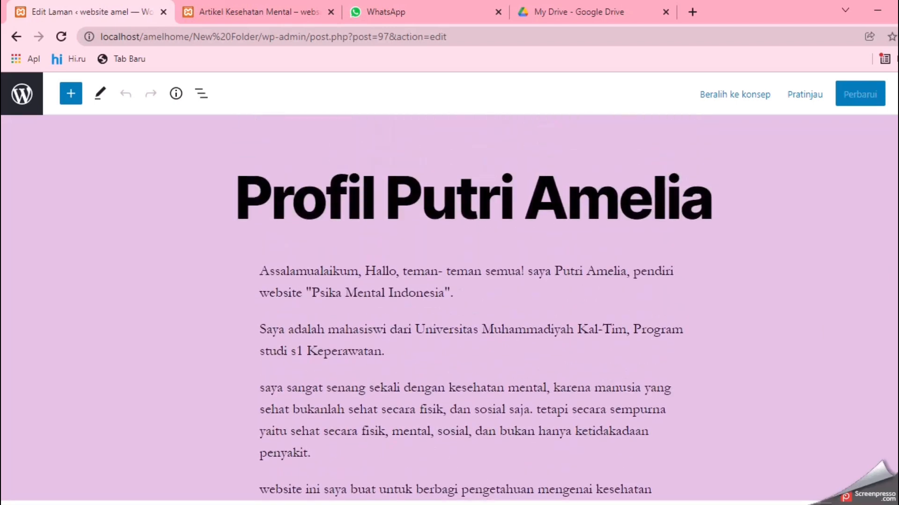